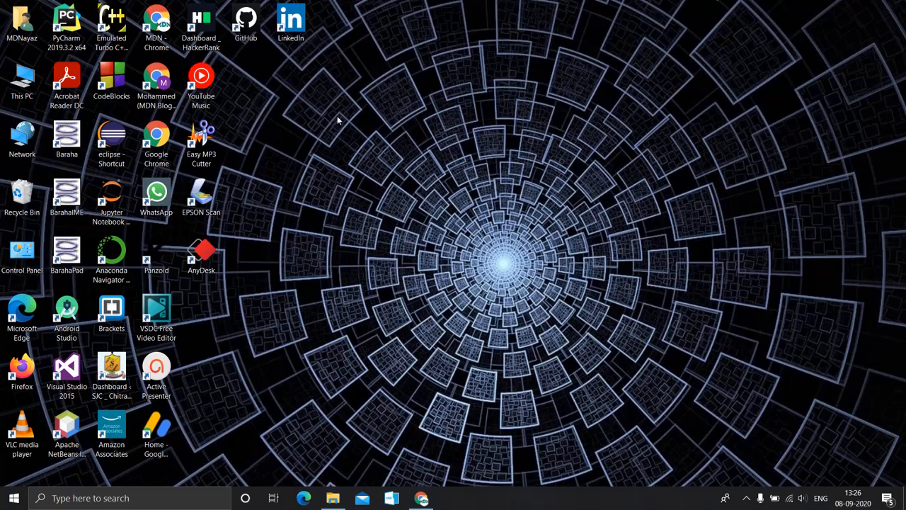
Open Chrome maximized, search Google for 'github sign in' and go to GitHub's login page.
double_click(156, 138)
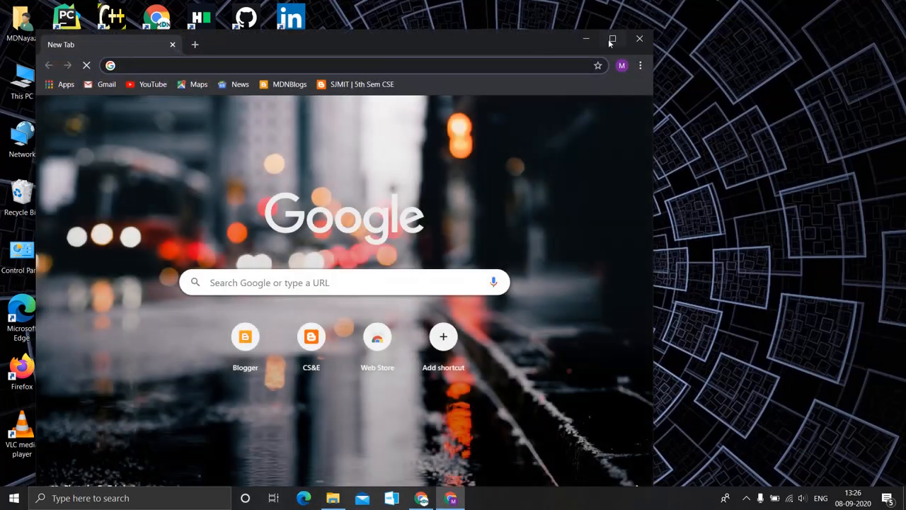
left_click(613, 39)
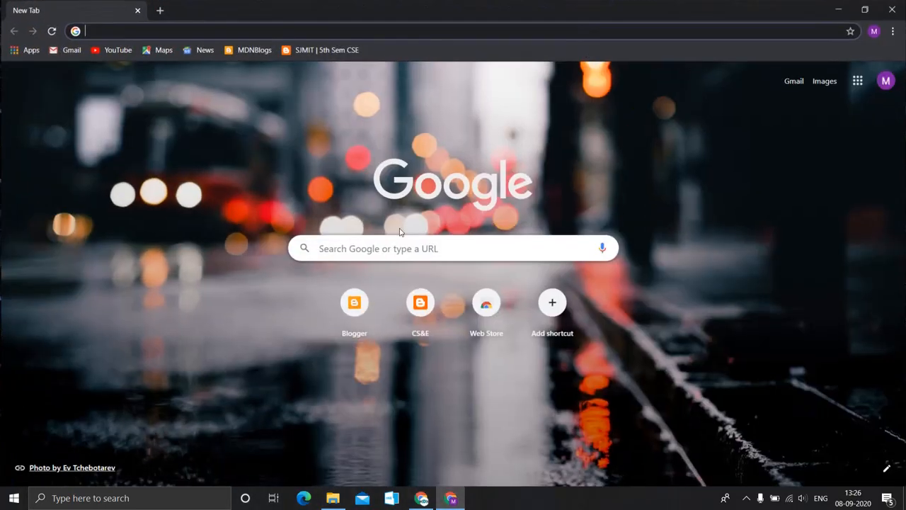
left_click(369, 247)
type("gith")
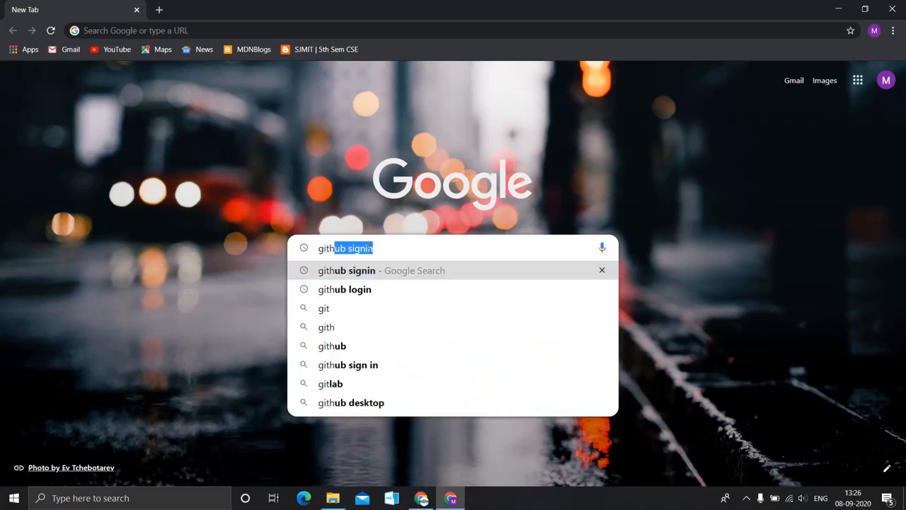
type("ub sign in")
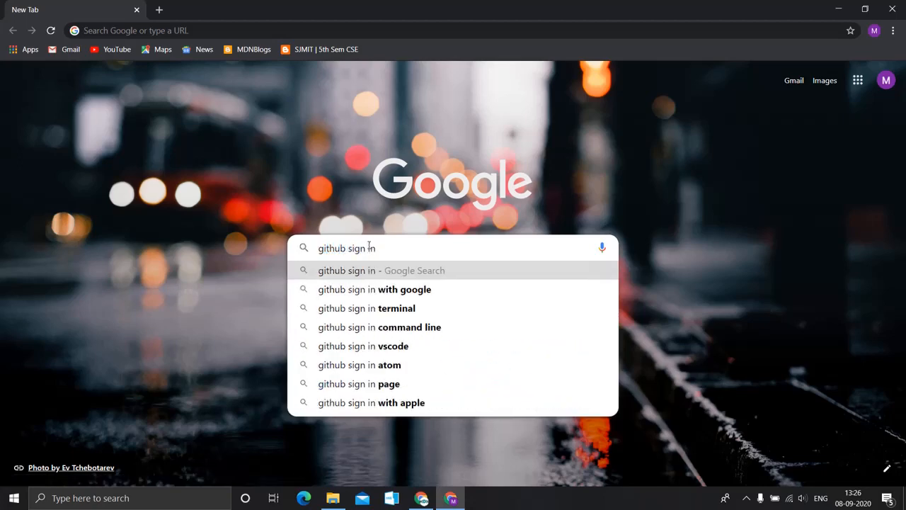
key("Return")
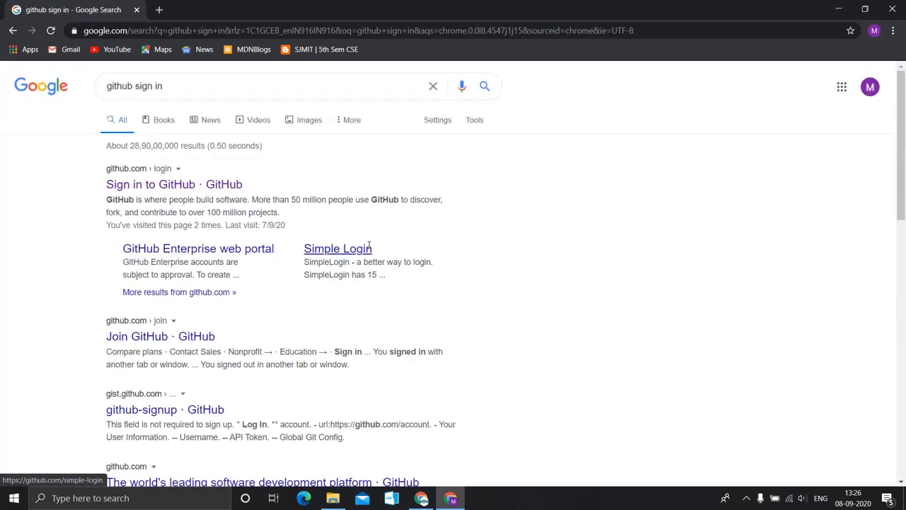
left_click(198, 185)
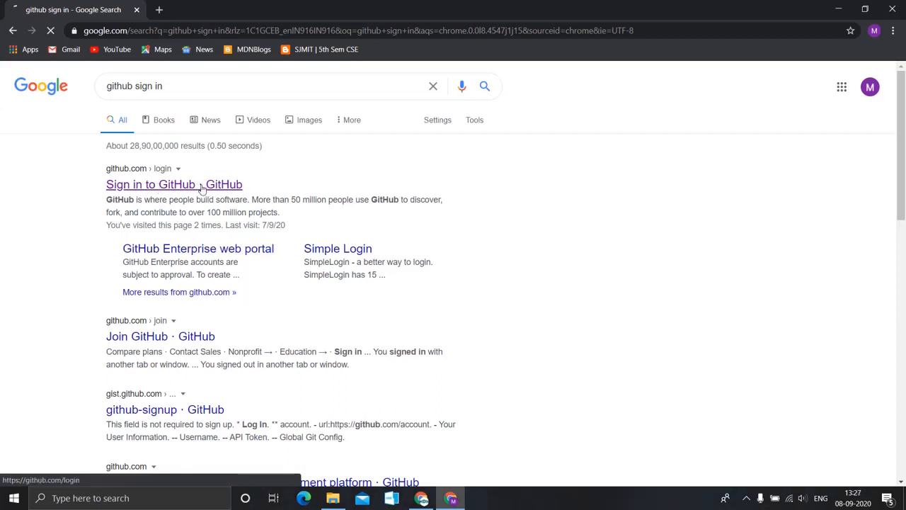
left_click(202, 187)
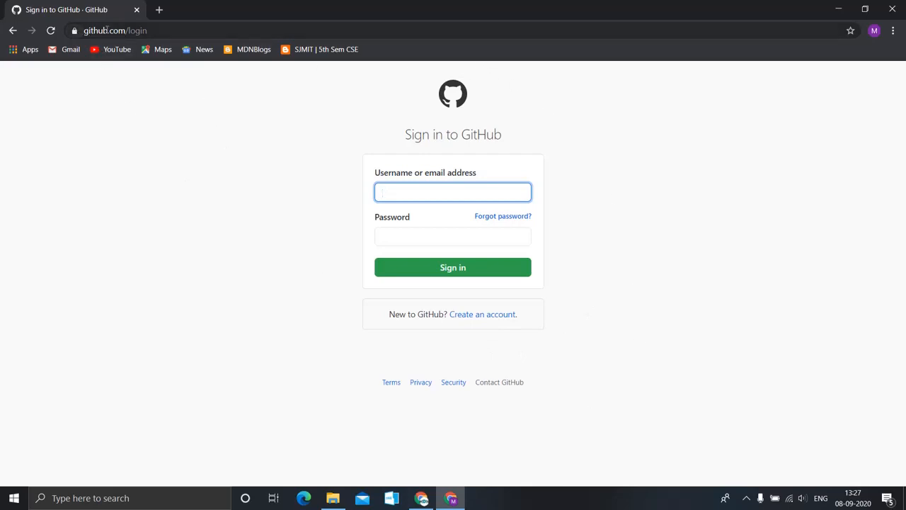
Start a new GitHub account and enter a username, fixing typos until it shows as available.
left_click_drag(147, 30, 82, 30)
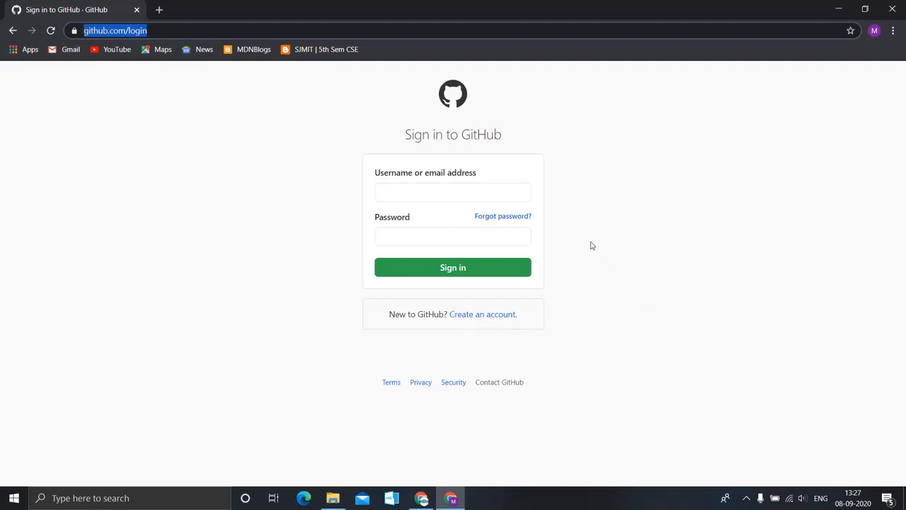
left_click(477, 318)
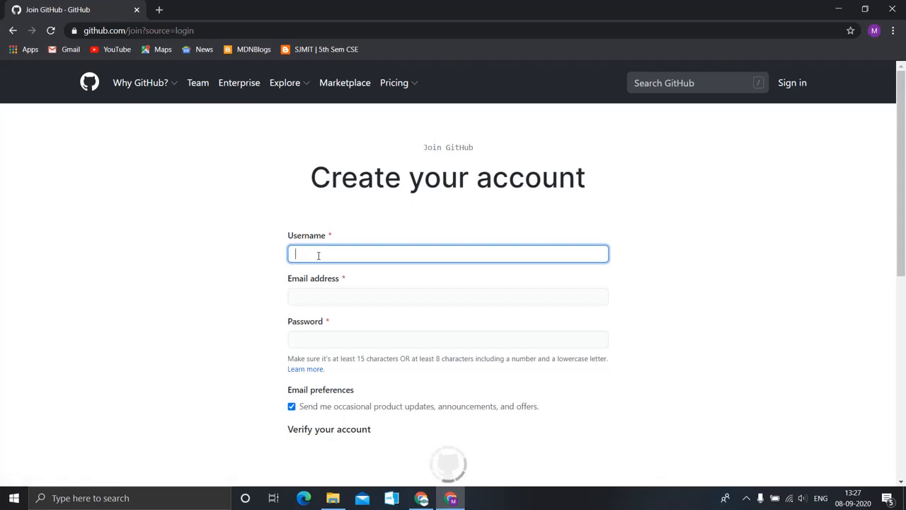
type("tecnico mdn")
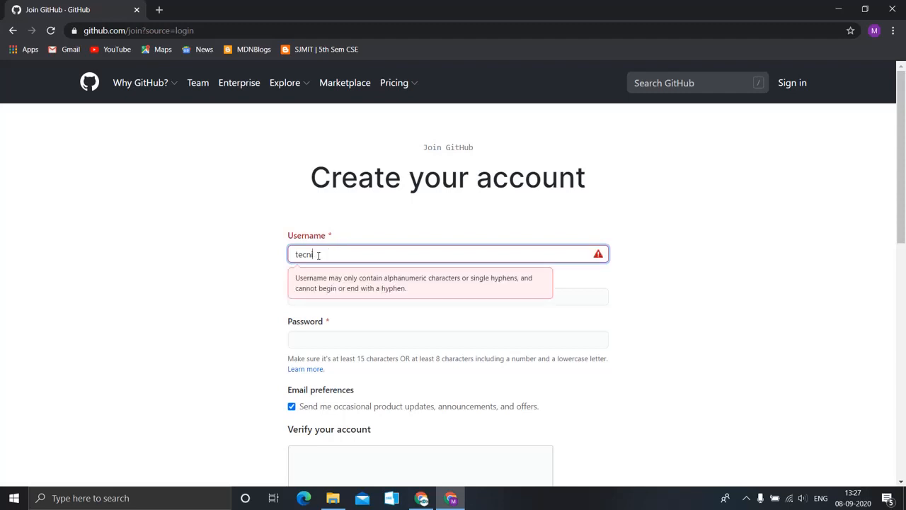
key("BackSpace")
key("BackSpace")
type("mdn")
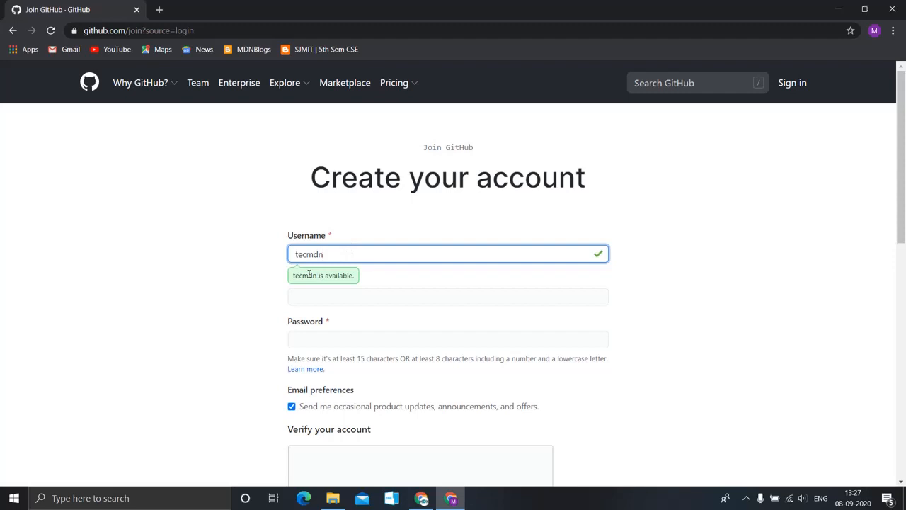
left_click(344, 292)
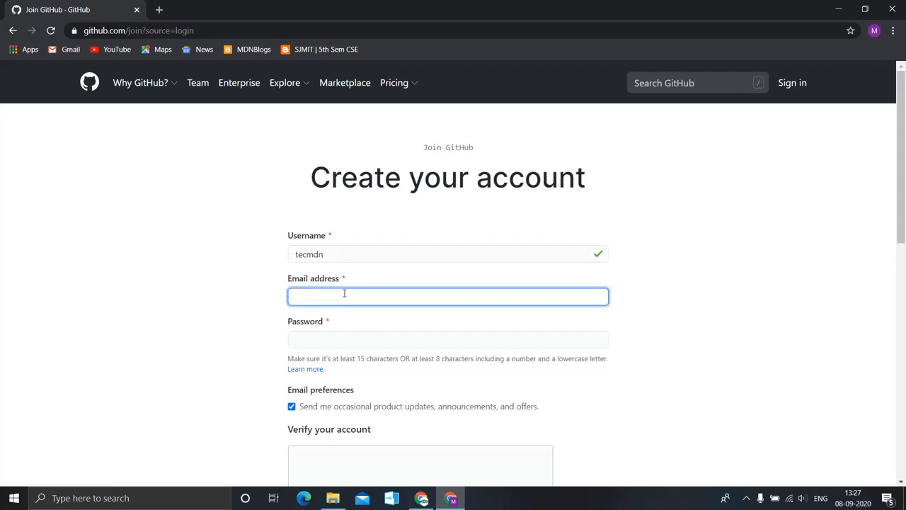
Enter the e-mail address and a strong password, bringing the Verify your account box into view.
left_click(318, 339)
scroll(318, 338, "down", 1)
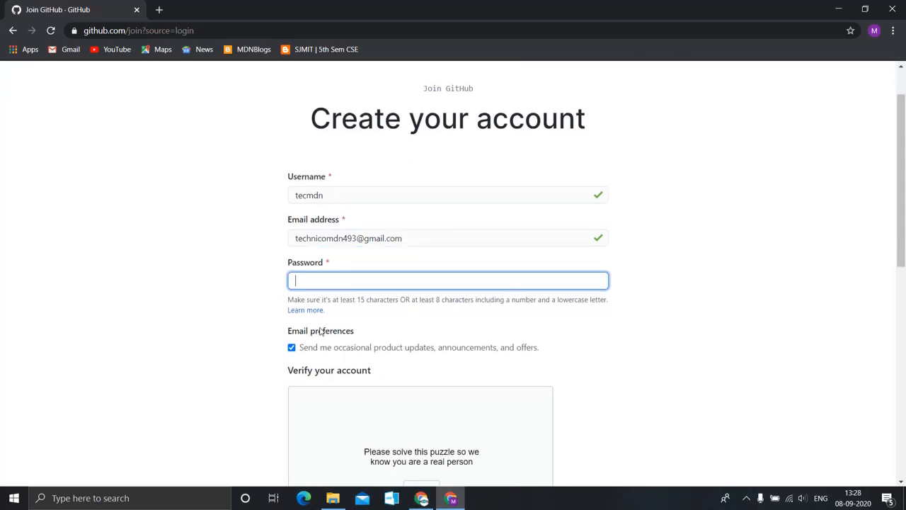
type("T")
type("•••••")
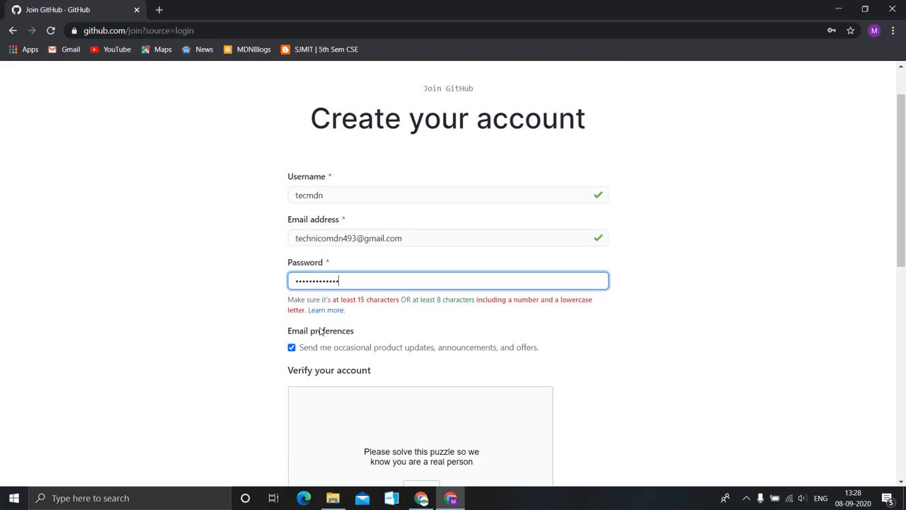
type("•••")
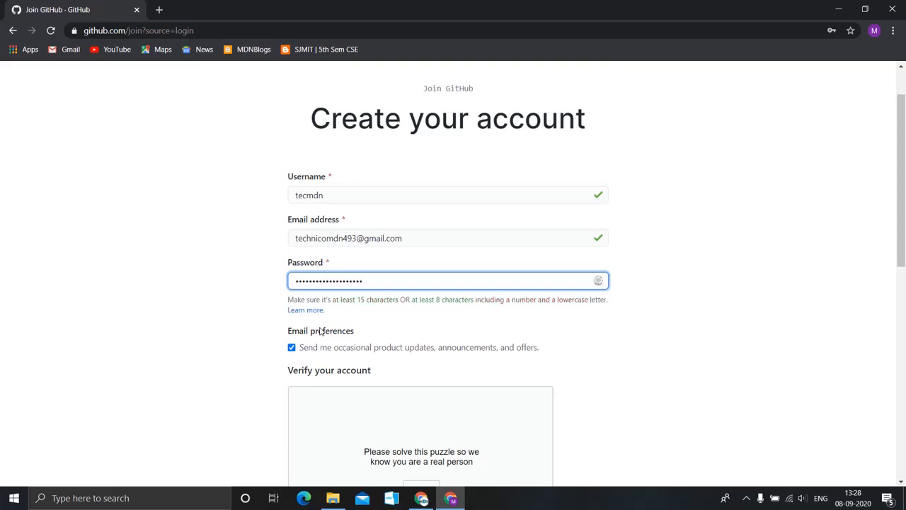
scroll(361, 318, "down", 2)
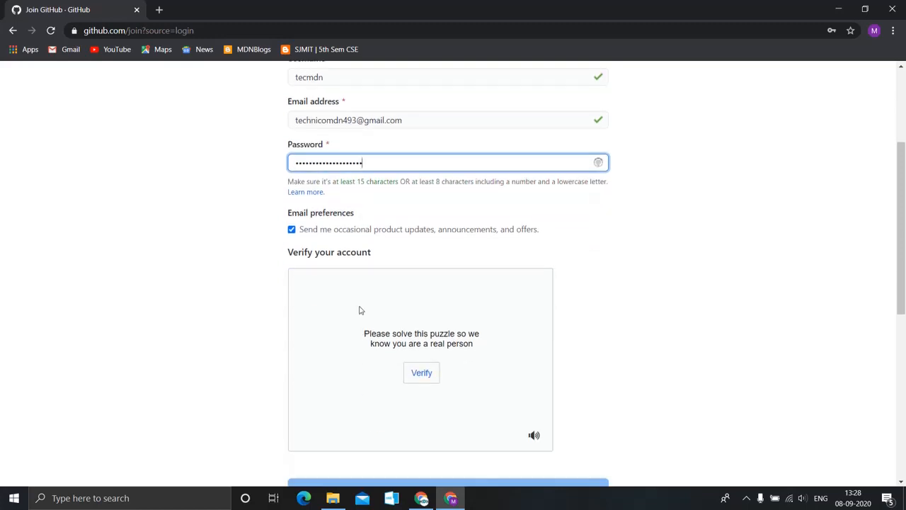
scroll(361, 310, "down", 2)
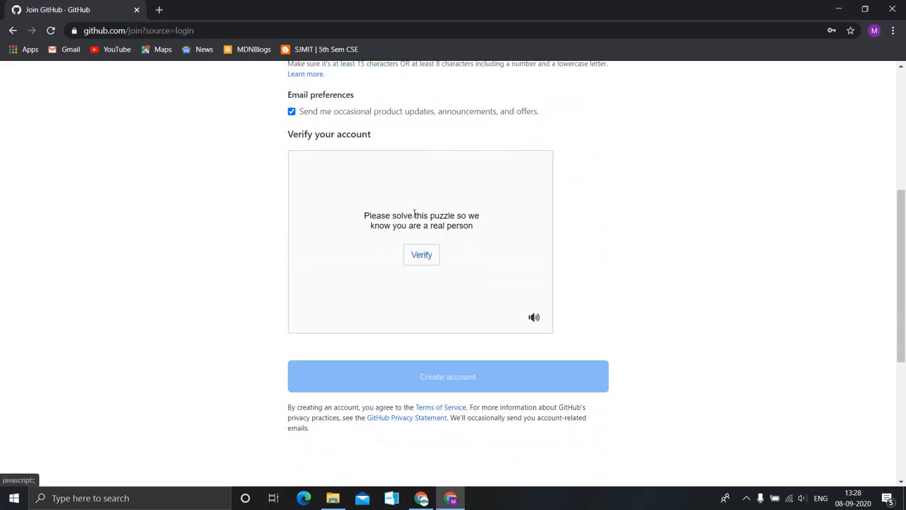
Pick the spiral galaxy in all three puzzle rounds, then submit the form with Create account.
left_click(416, 256)
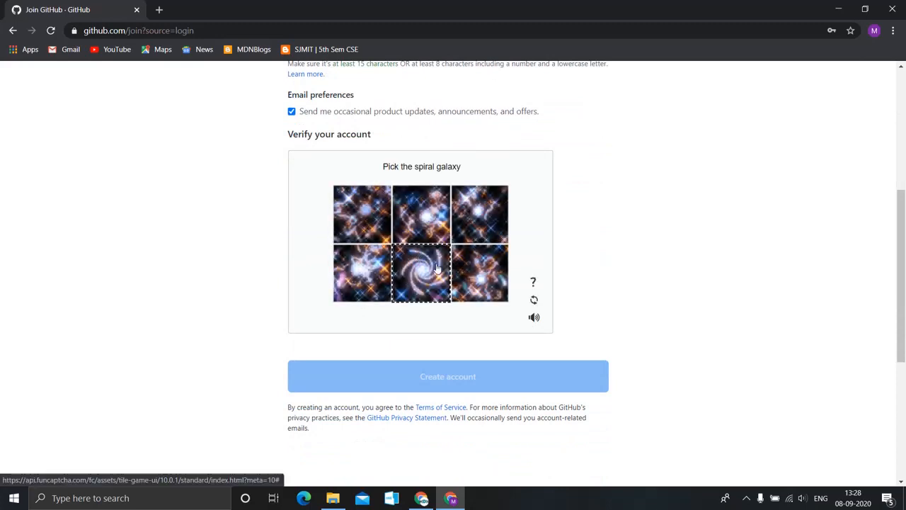
left_click(420, 276)
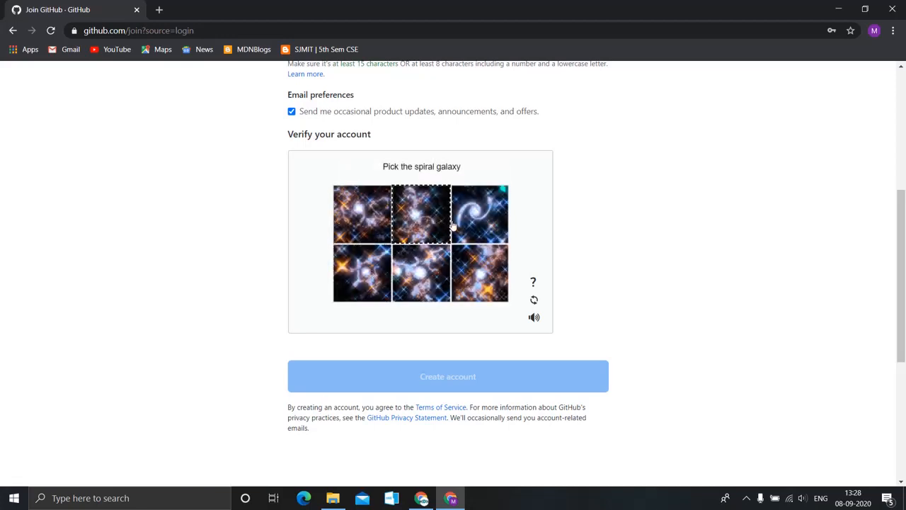
left_click(469, 224)
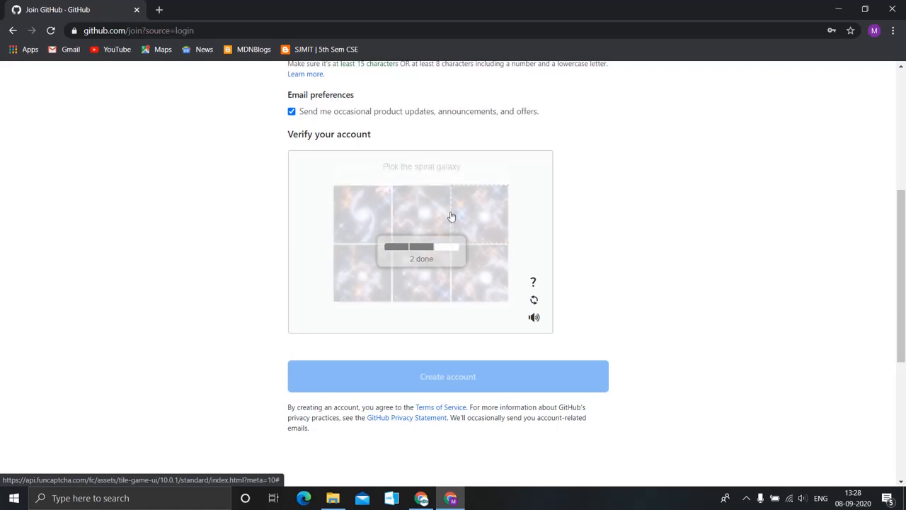
left_click(378, 222)
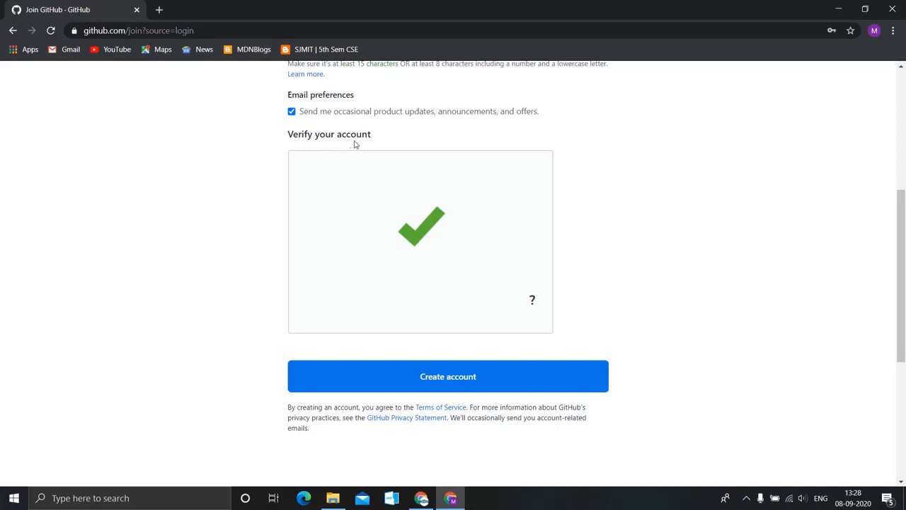
left_click(435, 379)
Switch to the Chrome window showing the profile with five repositories and 34 contributions.
left_click(421, 497)
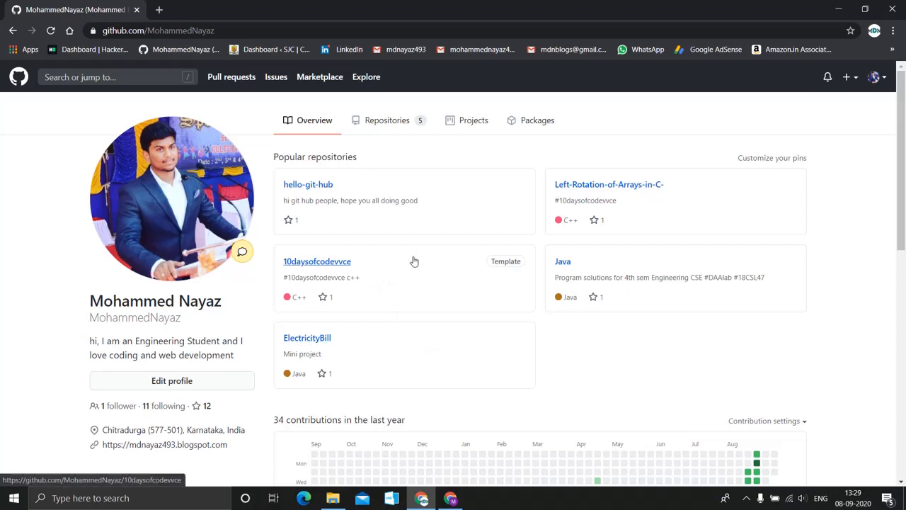
scroll(489, 324, "down", 3)
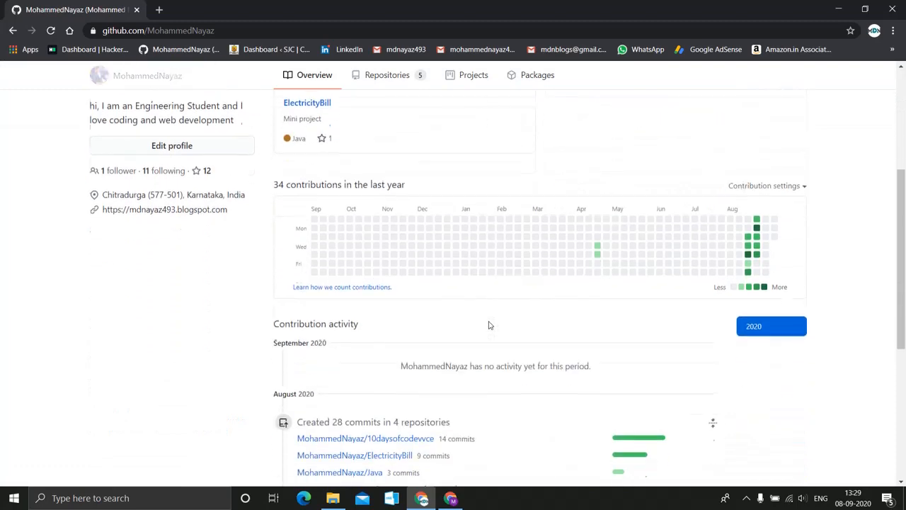
scroll(488, 324, "down", 4)
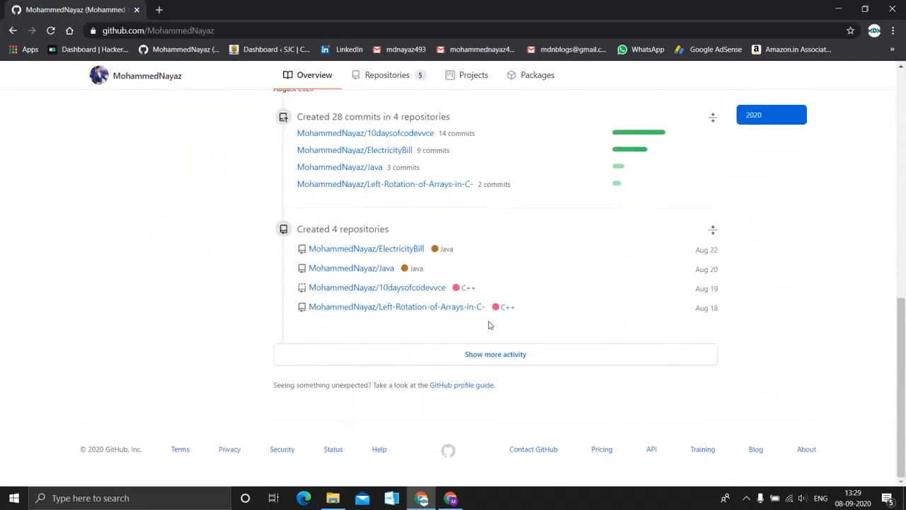
scroll(488, 324, "up", 8)
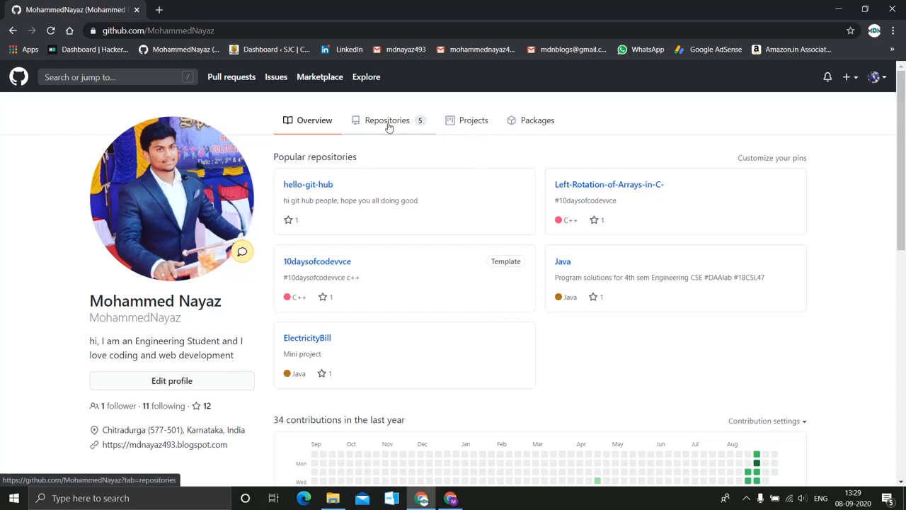
left_click(874, 77)
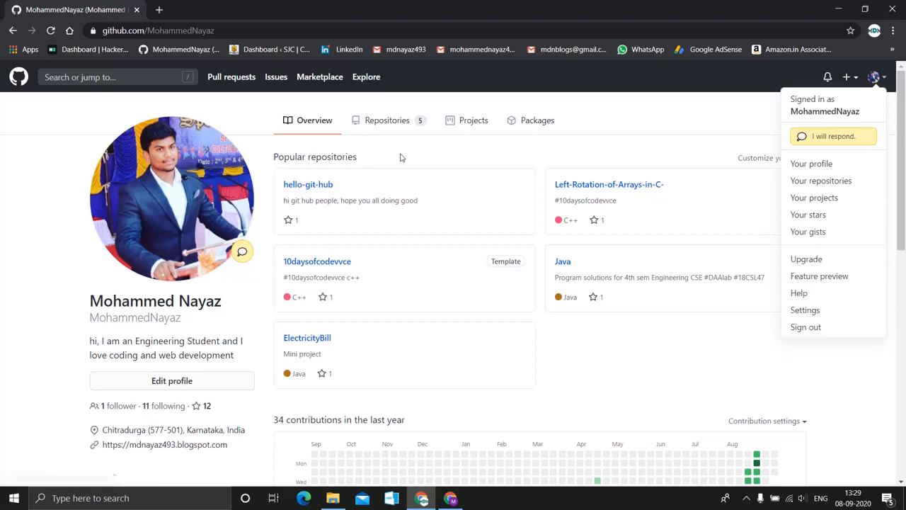
left_click(541, 360)
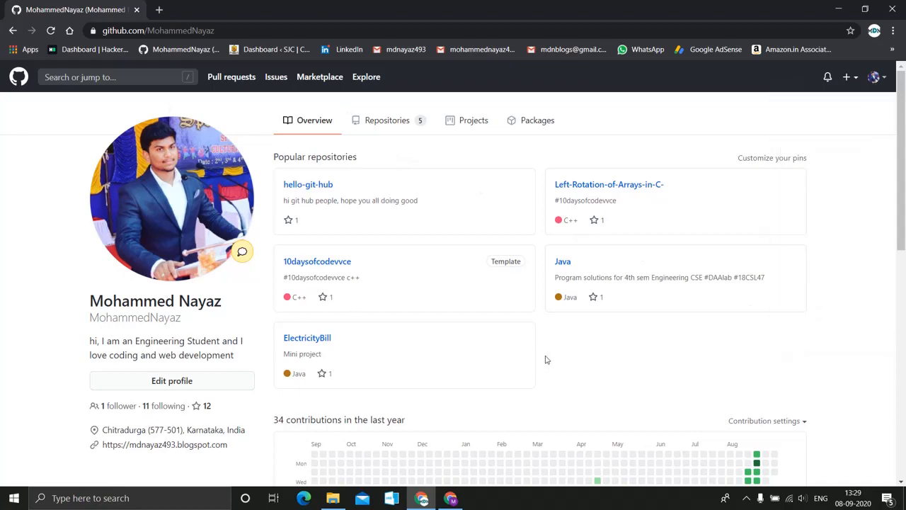
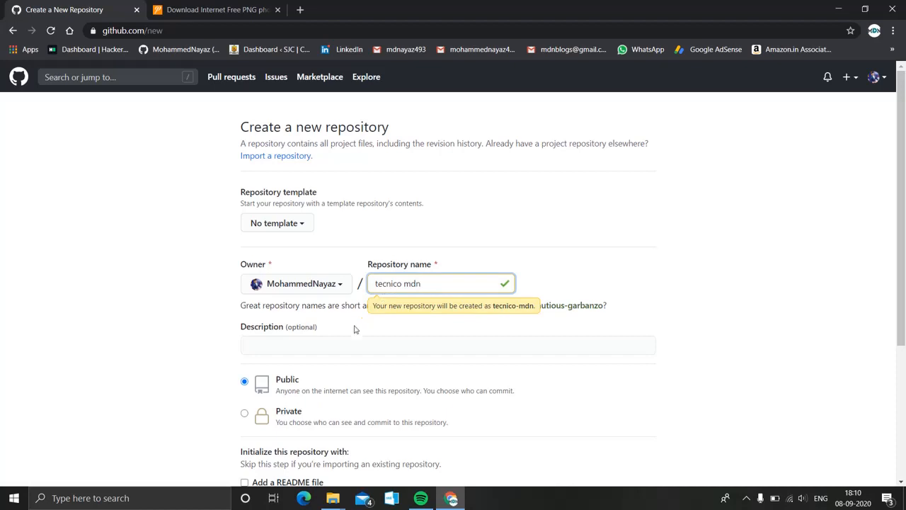
Give tecnico-mdn the description 'test', add a README file, and create the public repository.
left_click(313, 348)
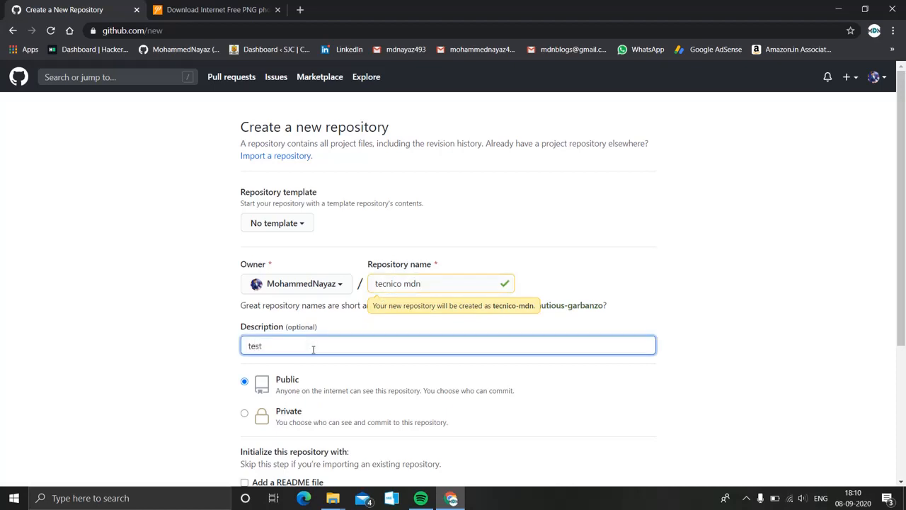
scroll(313, 349, "down", 3)
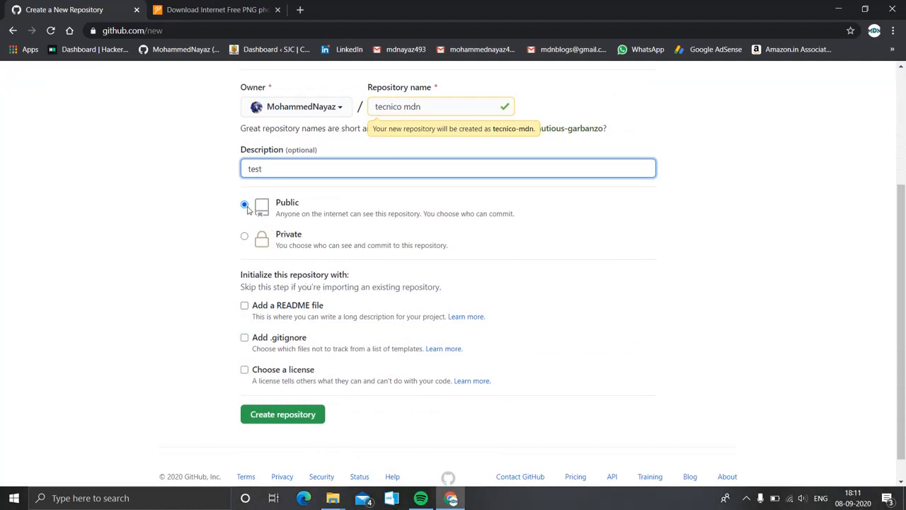
left_click(245, 306)
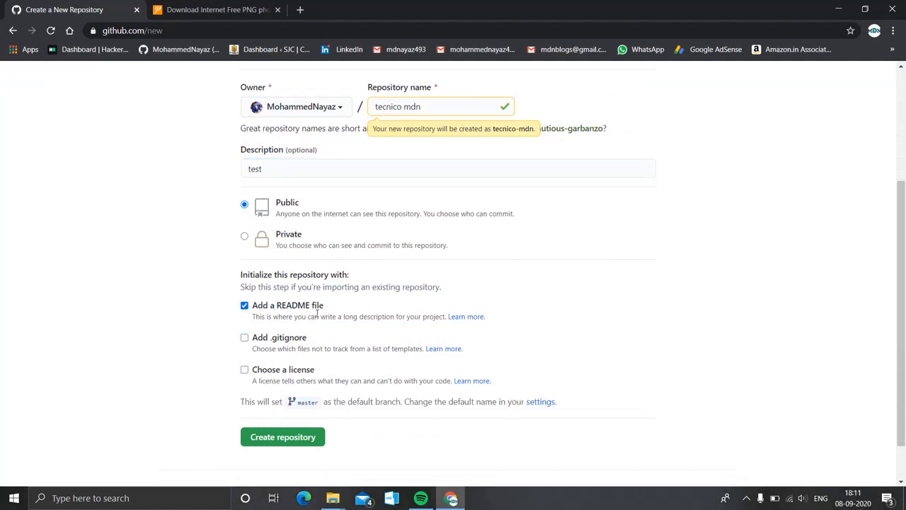
left_click(286, 438)
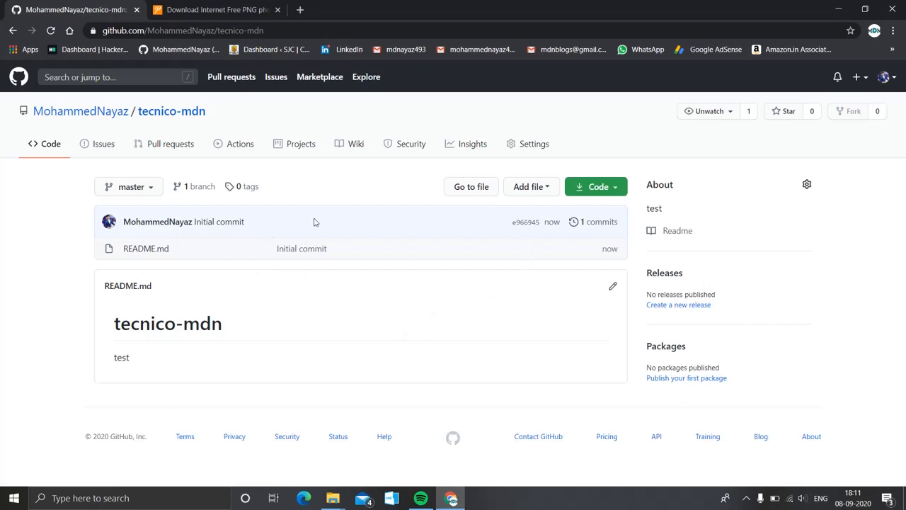
Go to the repository's Upload files page and browse into the hackerrank folder.
left_click(538, 188)
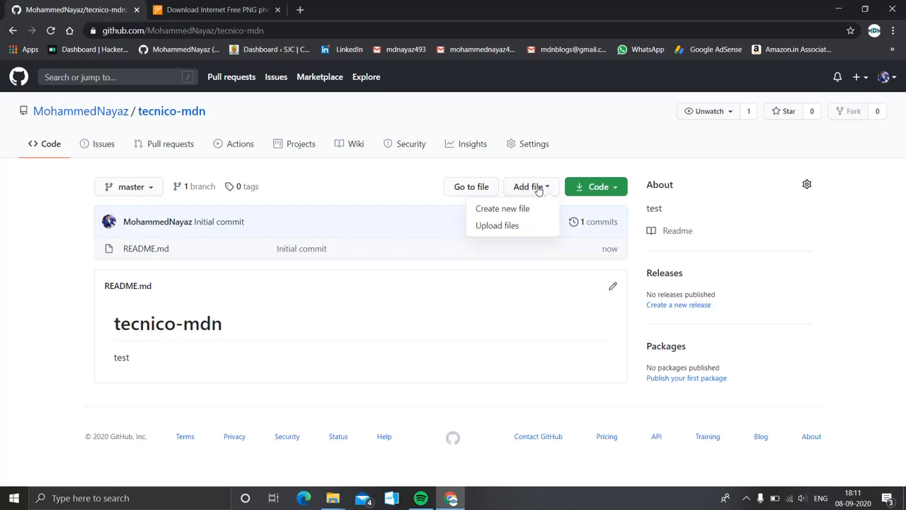
left_click(510, 225)
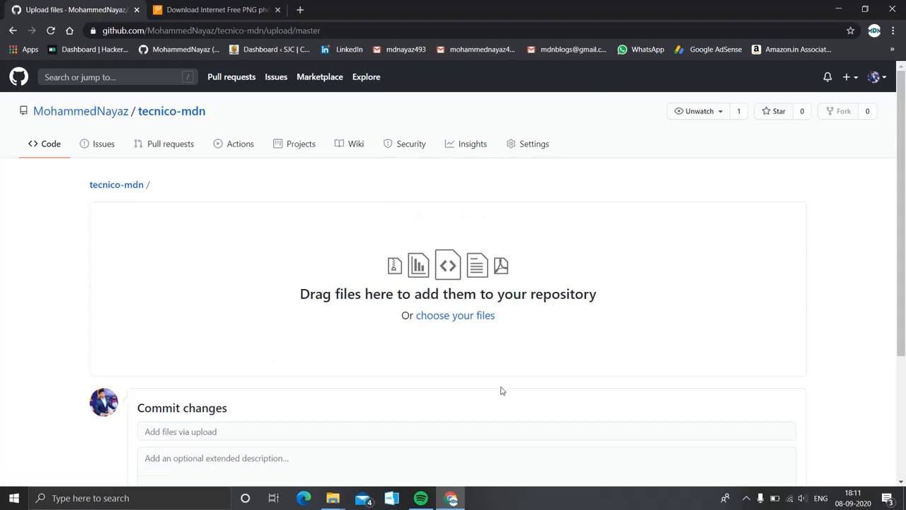
left_click(442, 318)
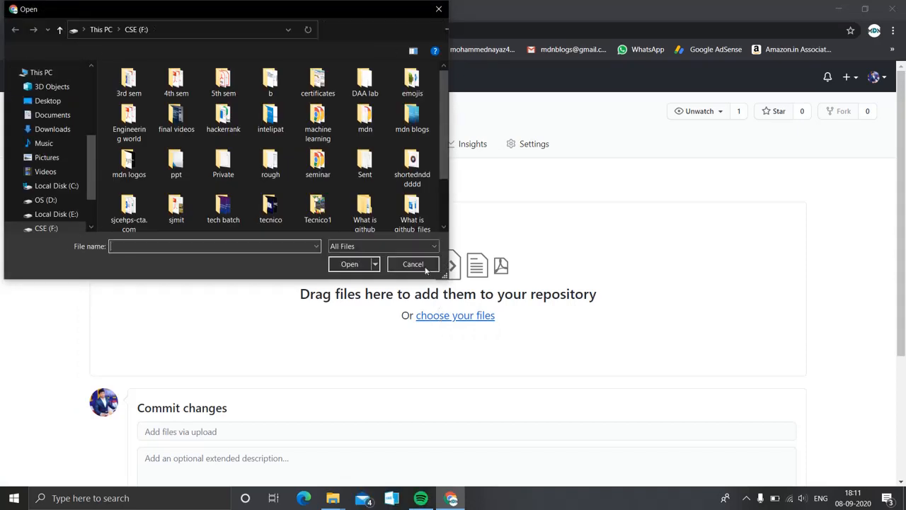
double_click(225, 117)
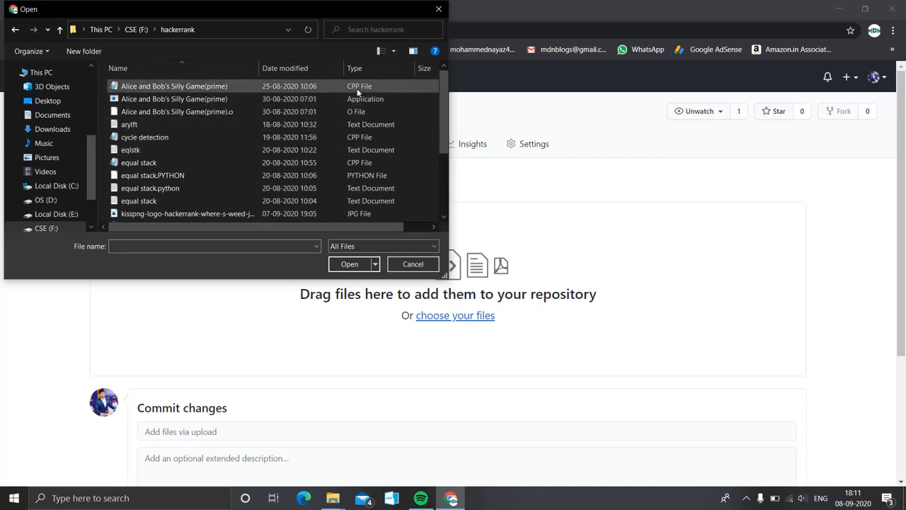
Upload Alice and Bob's Silly Game(prime).cpp, equal stack.PYTHON, sorting comparator.java and the queue text file.
scroll(362, 176, "down", 3)
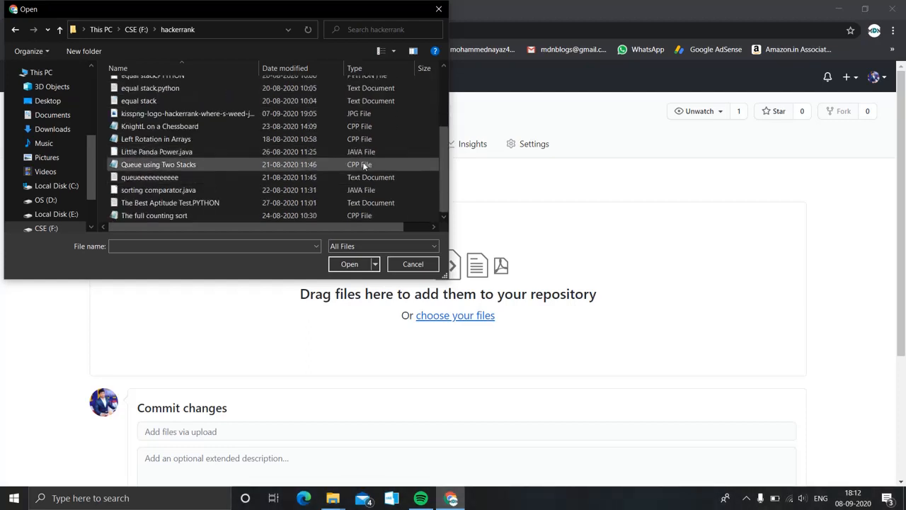
scroll(362, 175, "up", 3)
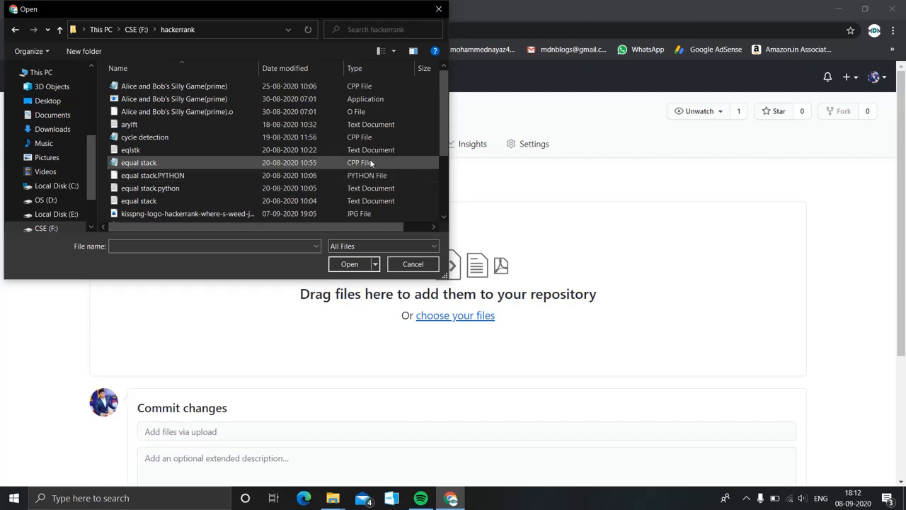
left_click(364, 88)
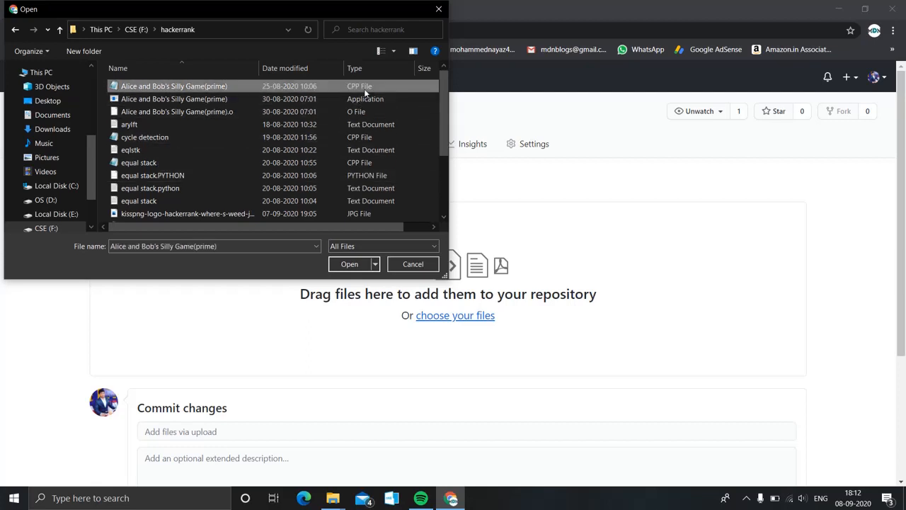
left_click(368, 175, "ctrl")
scroll(367, 173, "down", 3)
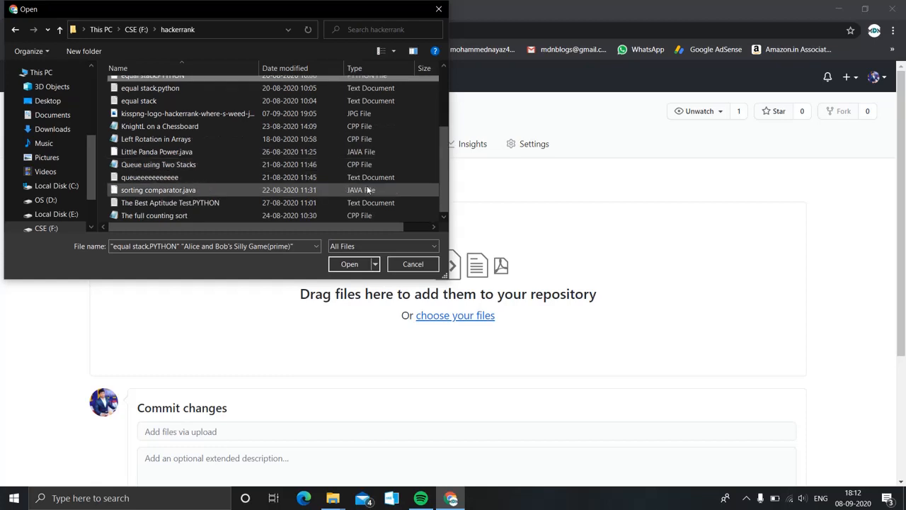
left_click(368, 190, "ctrl")
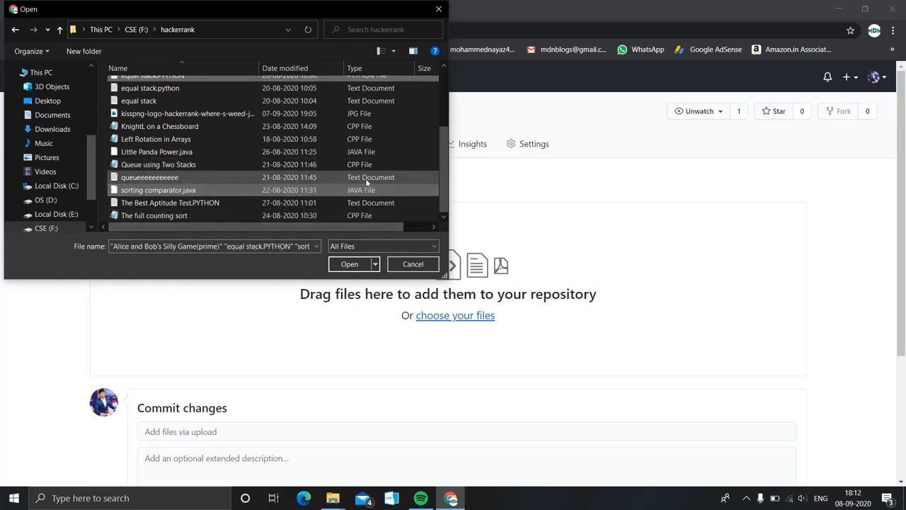
left_click(366, 180, "ctrl")
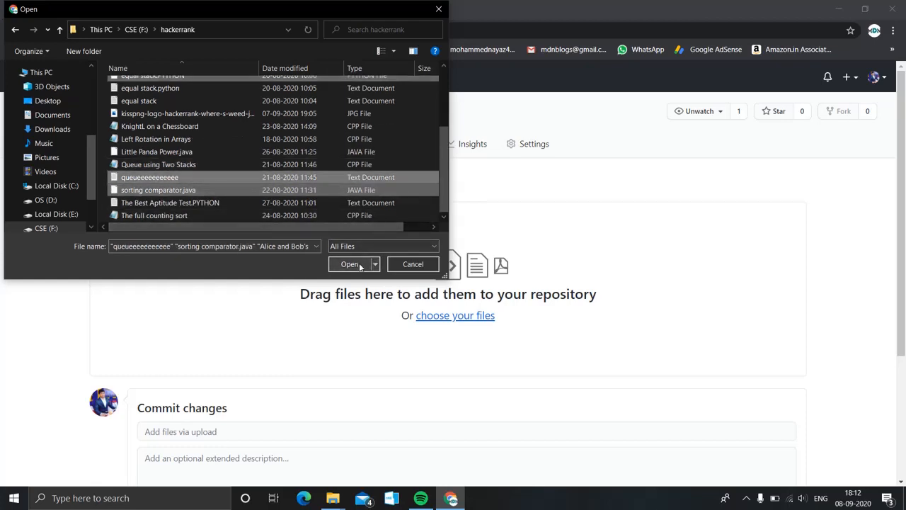
left_click(350, 264)
scroll(360, 270, "down", 3)
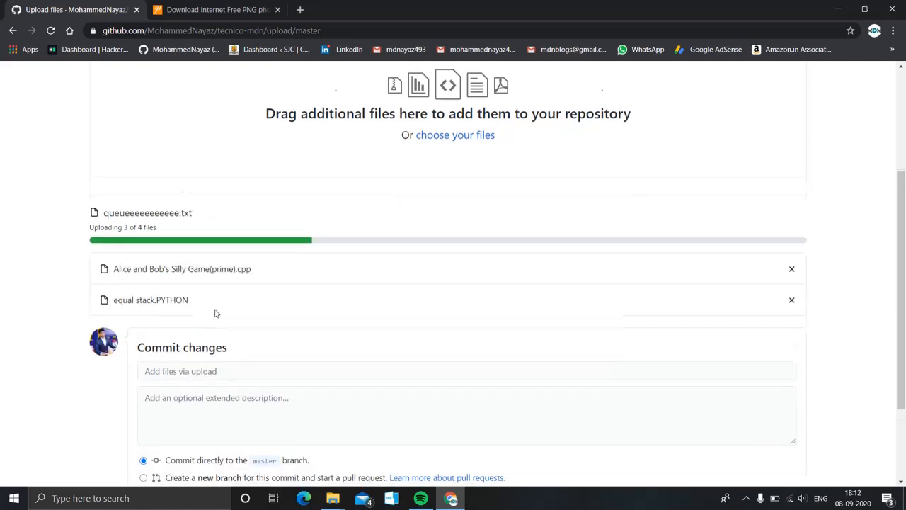
Commit the four uploaded files to master.
scroll(214, 313, "down", 2)
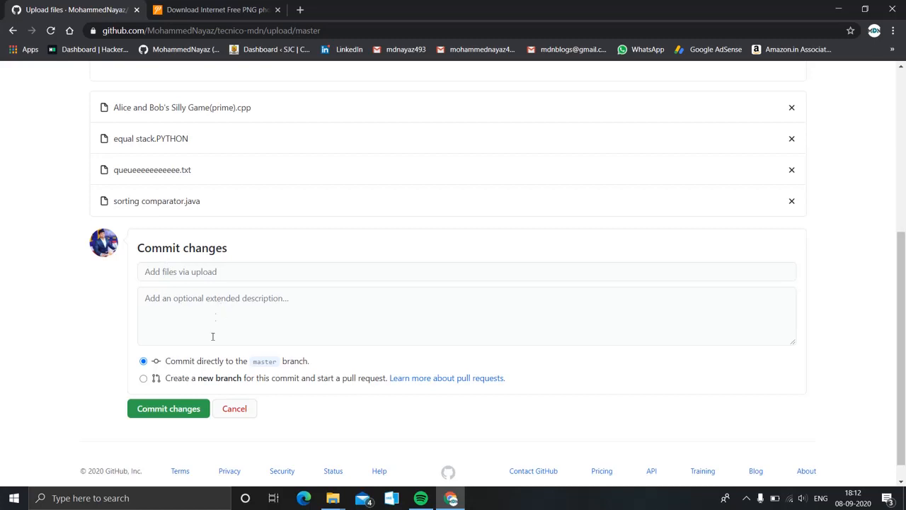
left_click(170, 411)
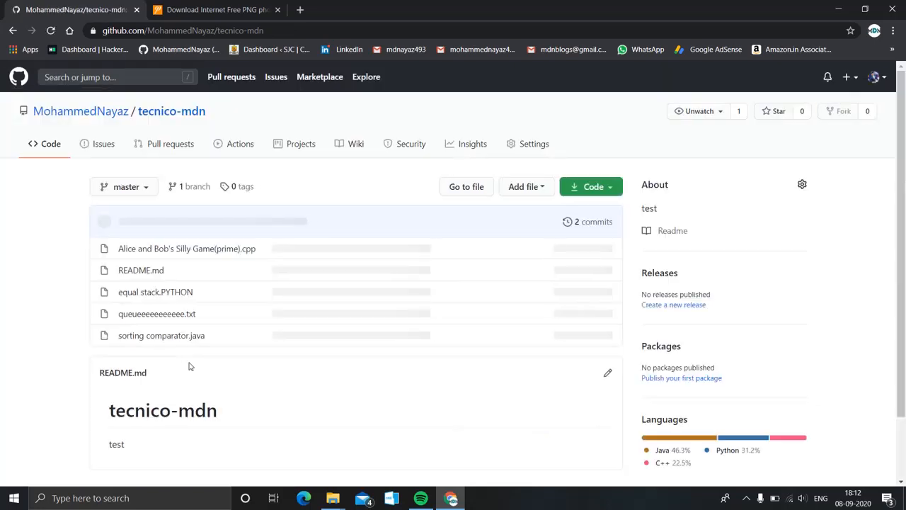
Open tecnico-mdn's README.md, with its '# tecnico-mdn' and 'test' lines, in the editor.
scroll(188, 364, "down", 1)
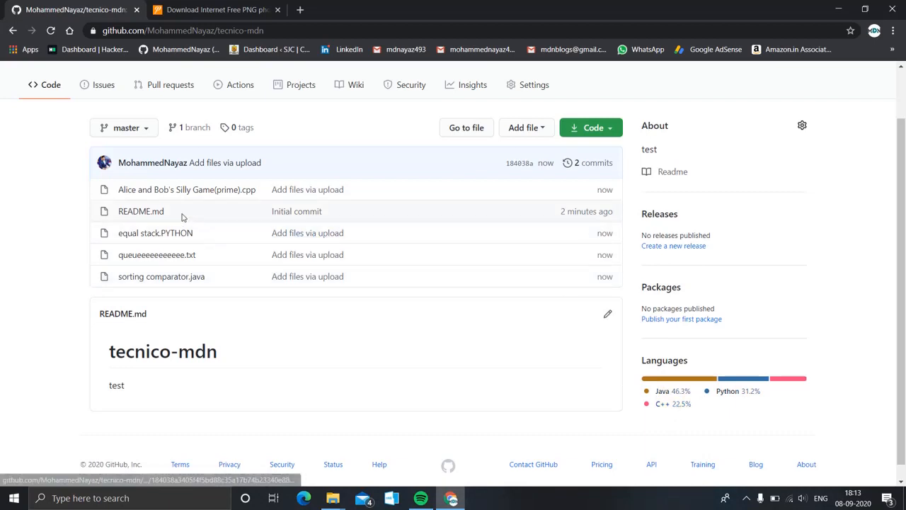
scroll(287, 359, "down", 1)
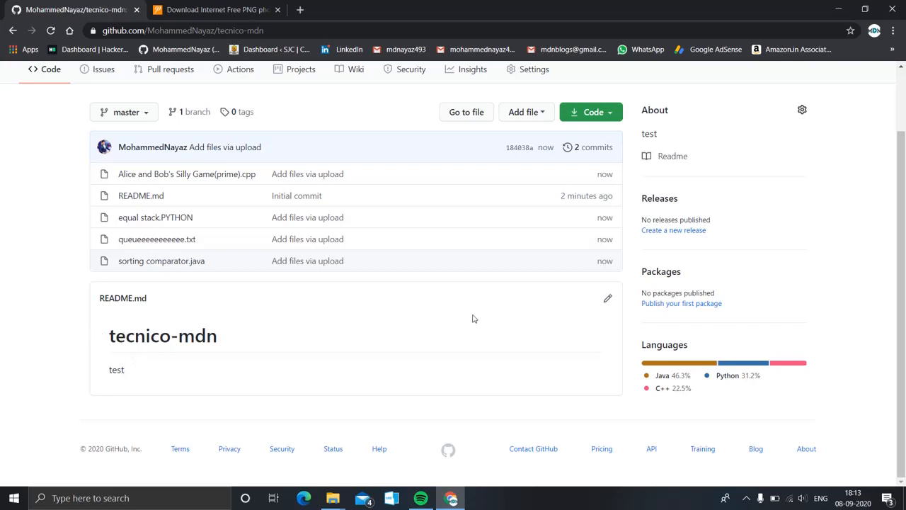
left_click(608, 301)
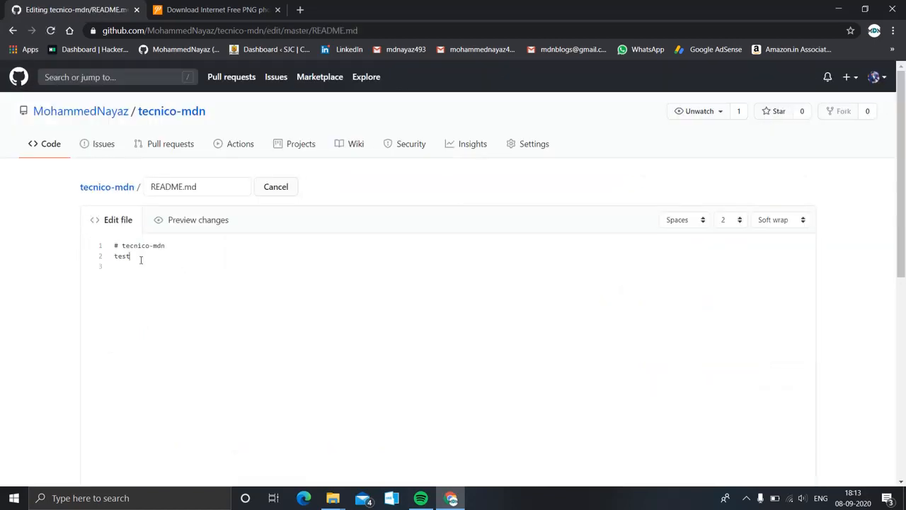
Add 'hi youtube people' below 'test', preview the rendering, and commit the README.
key("Return")
type("hi youtube people")
left_click(189, 221)
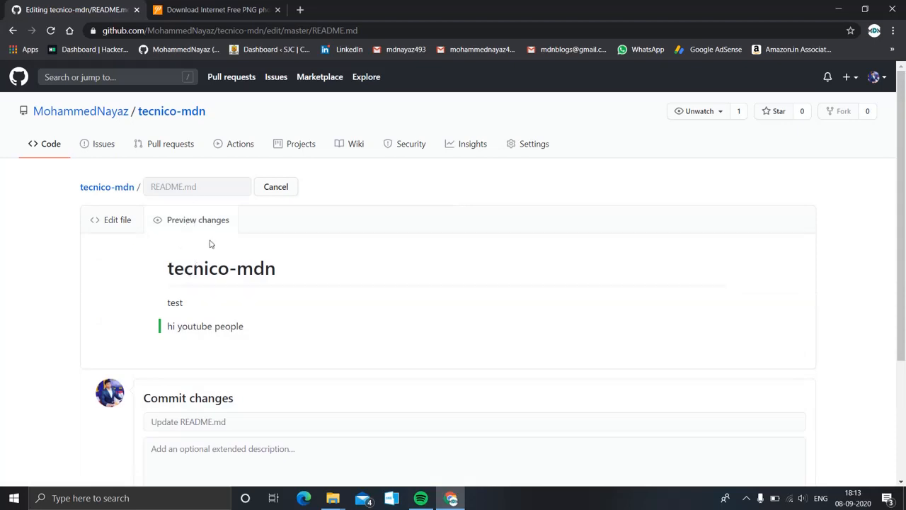
scroll(247, 357, "down", 2)
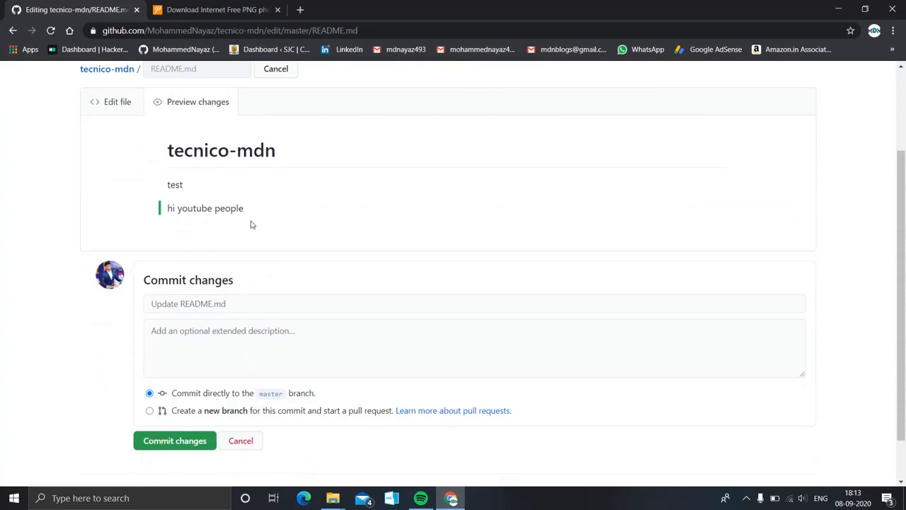
left_click(178, 443)
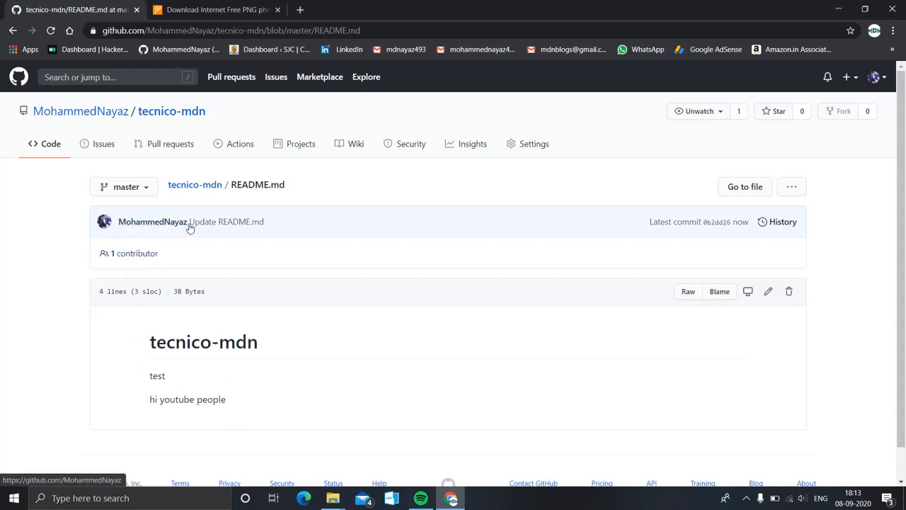
Return to the repository and view the 39-line code of Alice and Bob's Silly Game(prime).cpp.
left_click(13, 30)
left_click(13, 30)
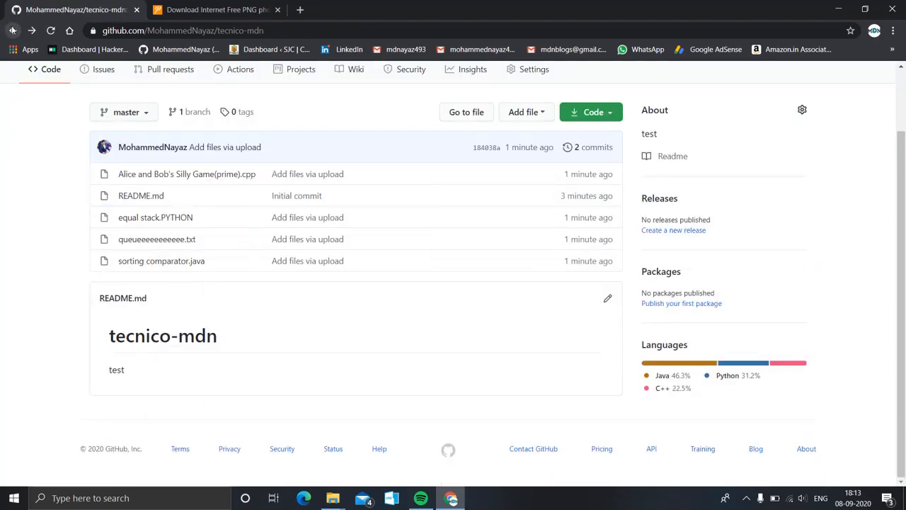
scroll(318, 333, "up", 1)
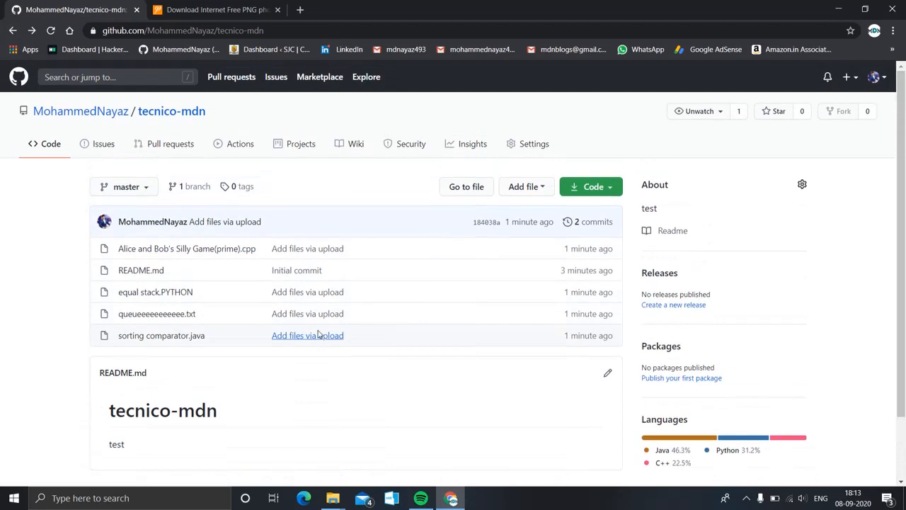
left_click(170, 254)
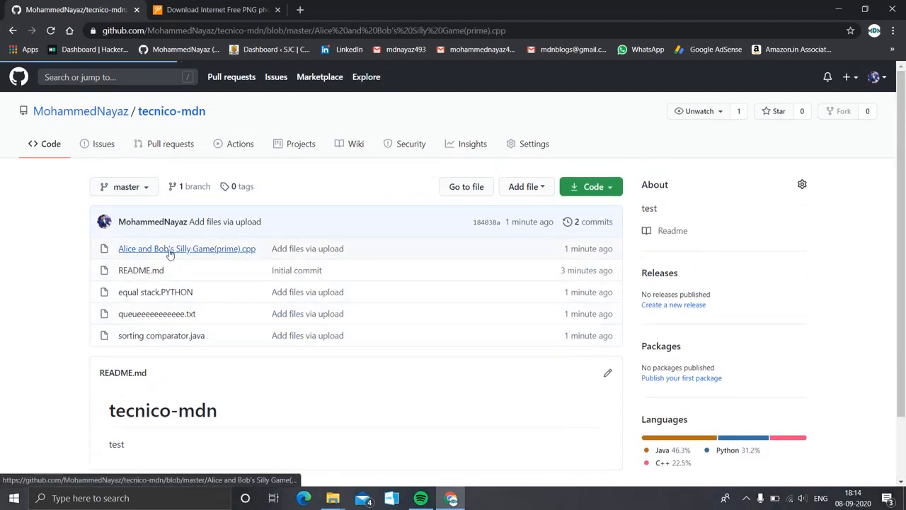
scroll(306, 343, "down", 5)
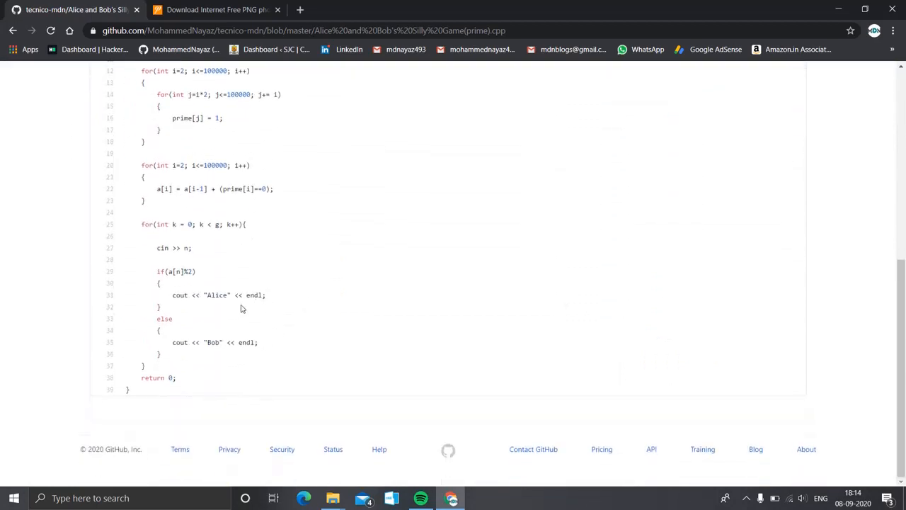
scroll(241, 309, "up", 5)
scroll(247, 312, "down", 1)
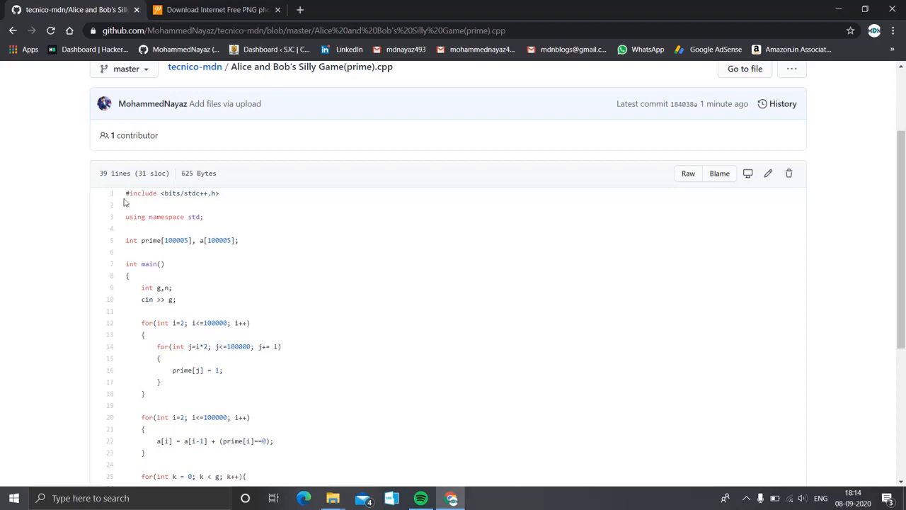
left_click_drag(128, 194, 170, 316)
left_click(189, 320)
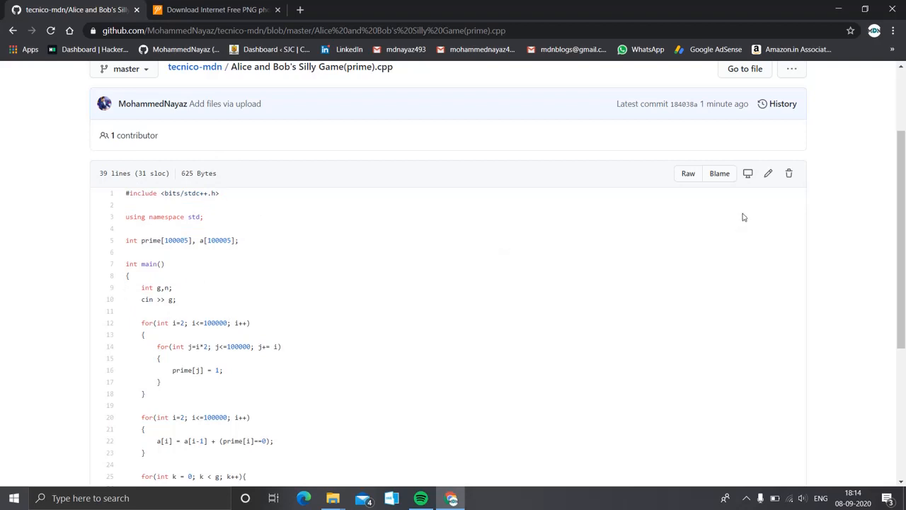
Edit the C++ file, typing and then deleting an int hello[100]; declaration on line 6.
left_click(769, 175)
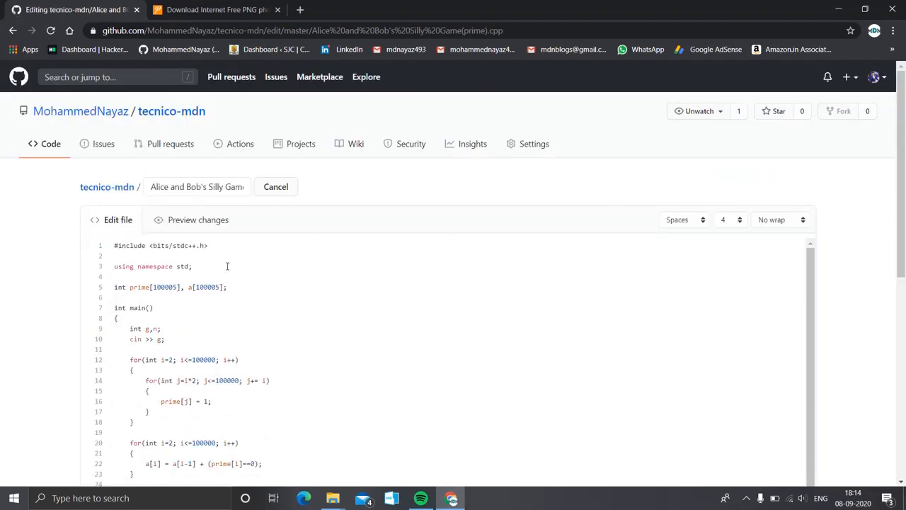
scroll(228, 263, "down", 1)
scroll(365, 327, "down", 4)
scroll(364, 325, "up", 4)
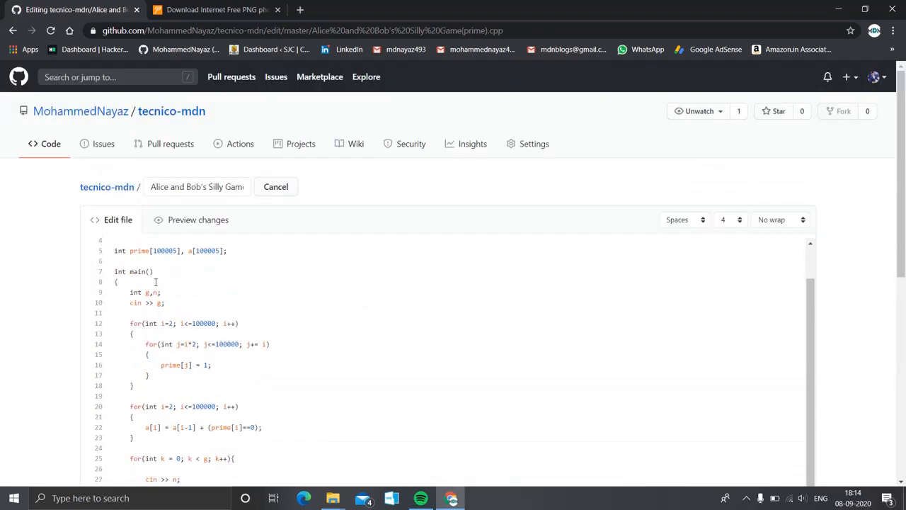
left_click(116, 260)
type("int hello[100];")
key("shift+Left")
key("shift+Left")
key("shift+Left")
key("shift+Left")
key("shift+Left")
key("shift+Left")
key("shift+Left")
key("shift+Left")
key("shift+Left")
key("shift+Left")
key("shift+Left")
key("shift+Left")
key("shift+Left")
key("shift+Left")
key("shift+Left")
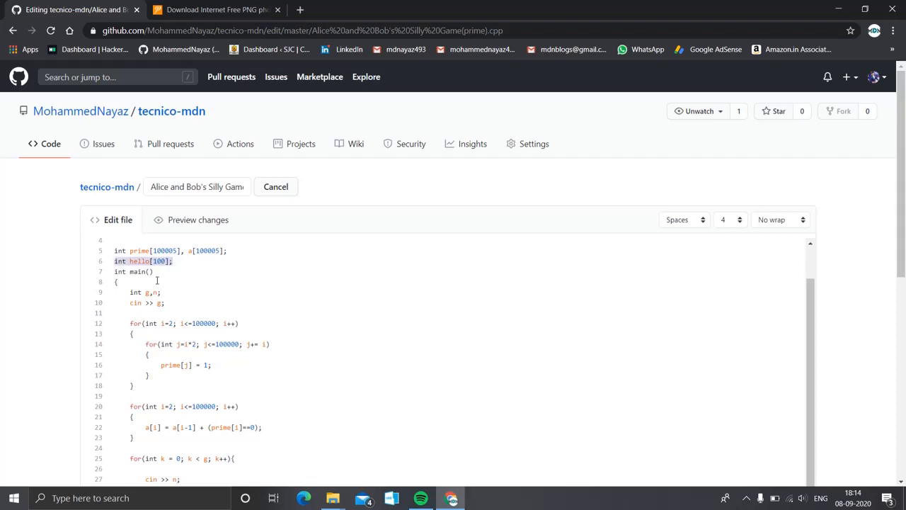
key("BackSpace")
Add the comment '//ALice and bob silly game' on line 2 and commit the file to master.
scroll(157, 280, "down", 6)
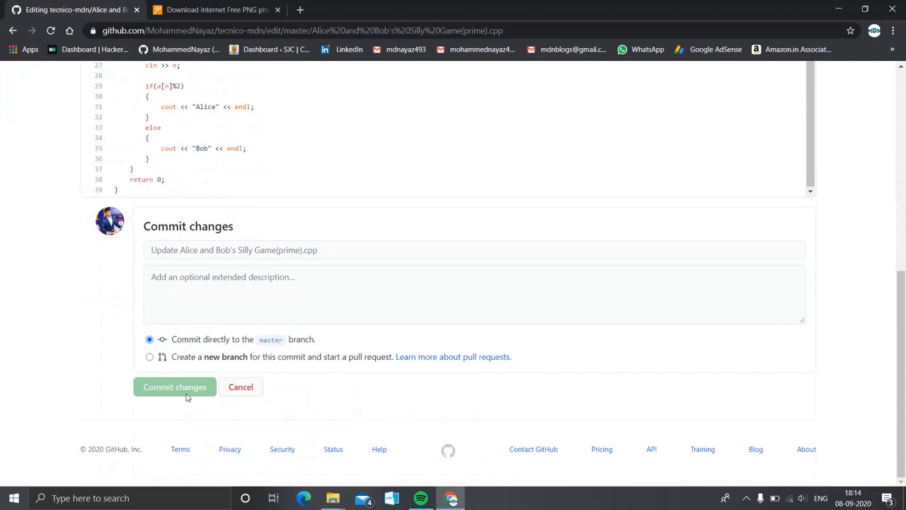
scroll(192, 388, "up", 1)
scroll(191, 385, "up", 5)
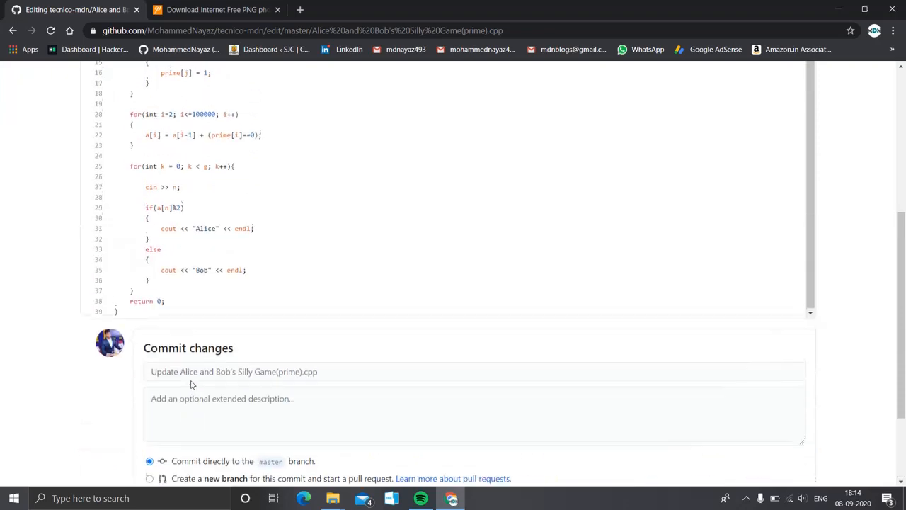
left_click(123, 261)
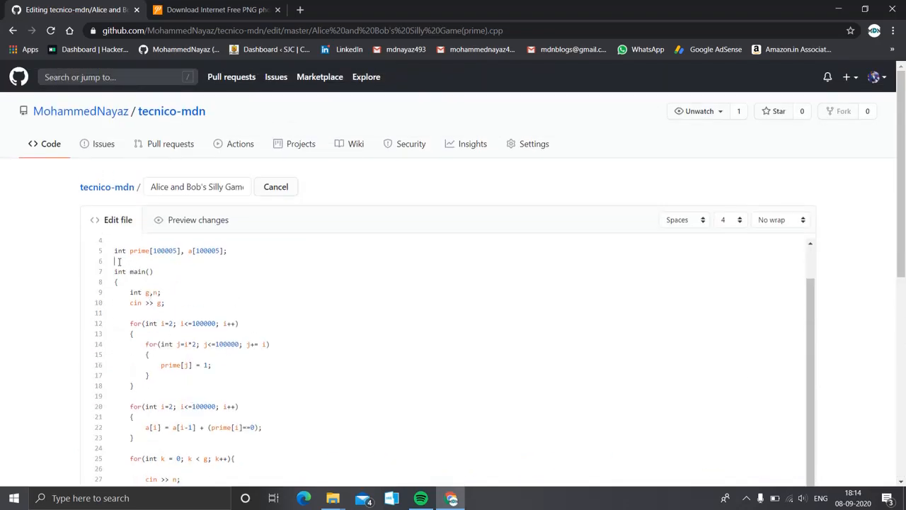
scroll(120, 261, "up", 1)
left_click(117, 256)
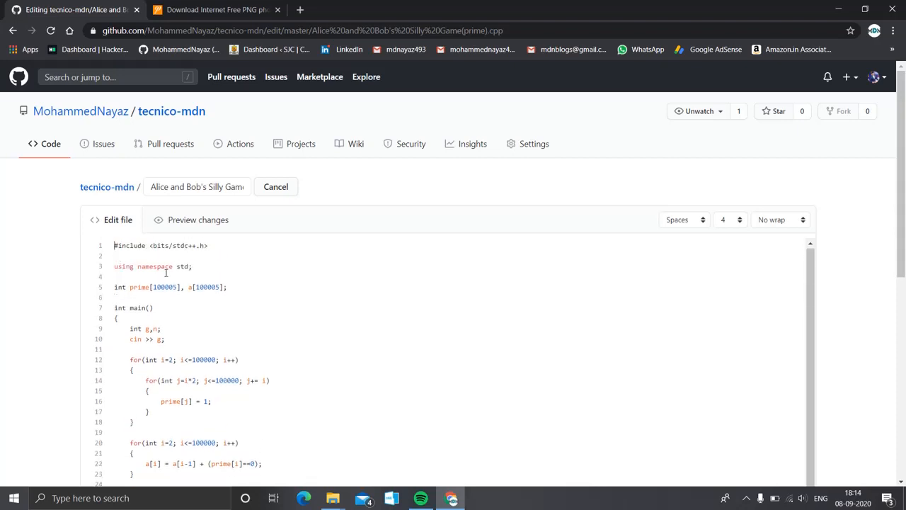
type("/")
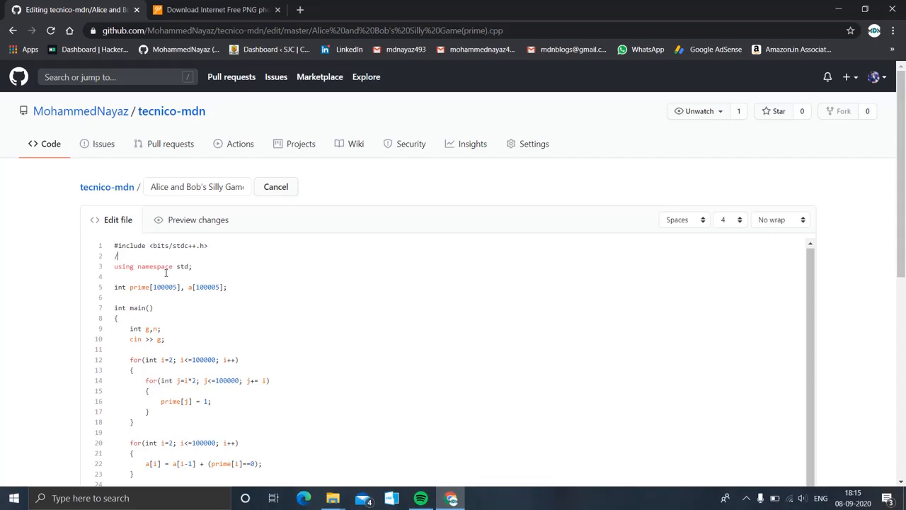
type("/ALice and bob silly game")
scroll(166, 273, "down", 10)
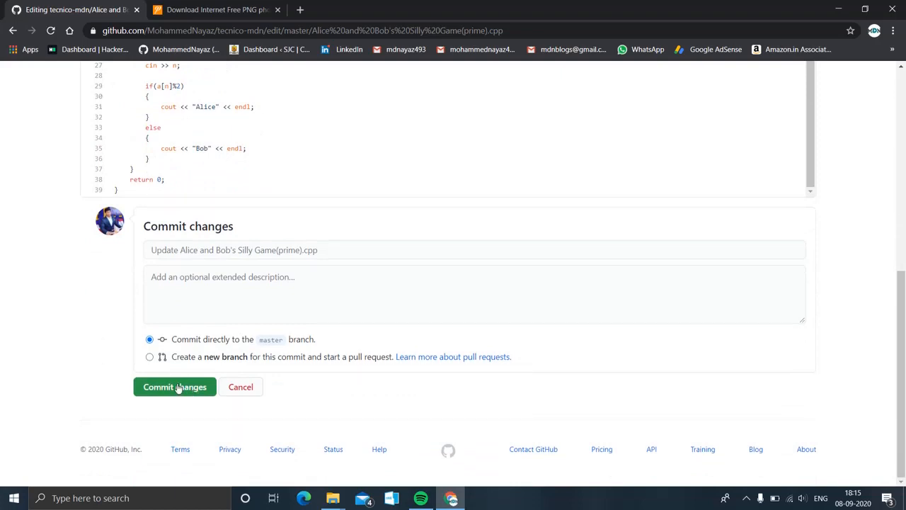
left_click(179, 388)
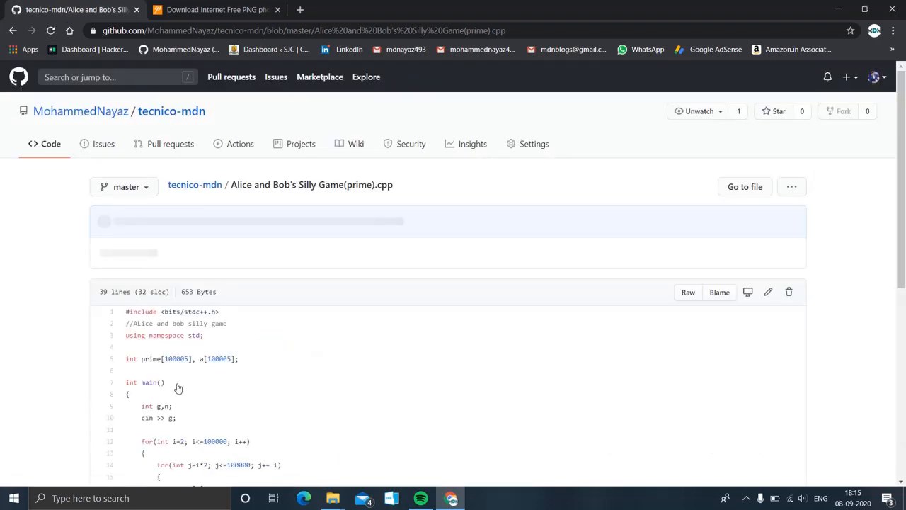
Copy the path of Alice and Bob's Silly Game(prime).cpp from its … menu, then go to Gmail.
scroll(179, 388, "down", 3)
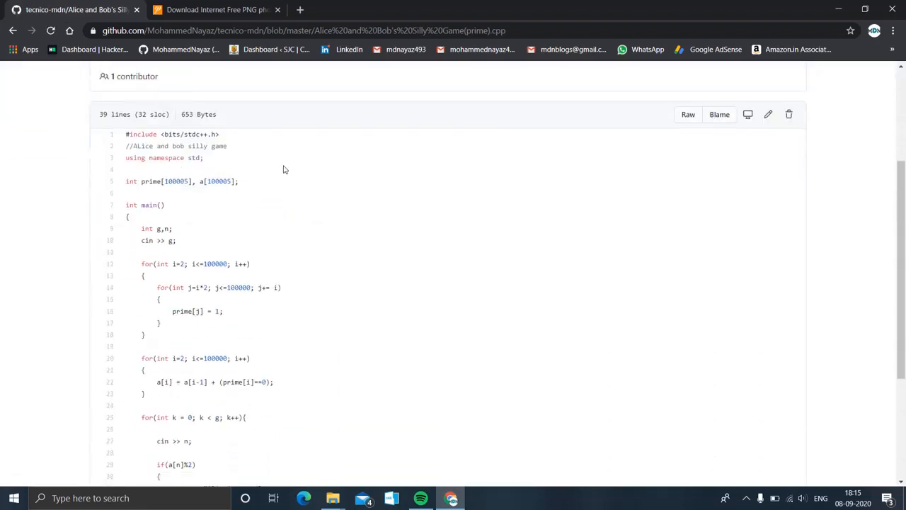
left_click_drag(188, 158, 204, 158)
left_click_drag(126, 146, 228, 147)
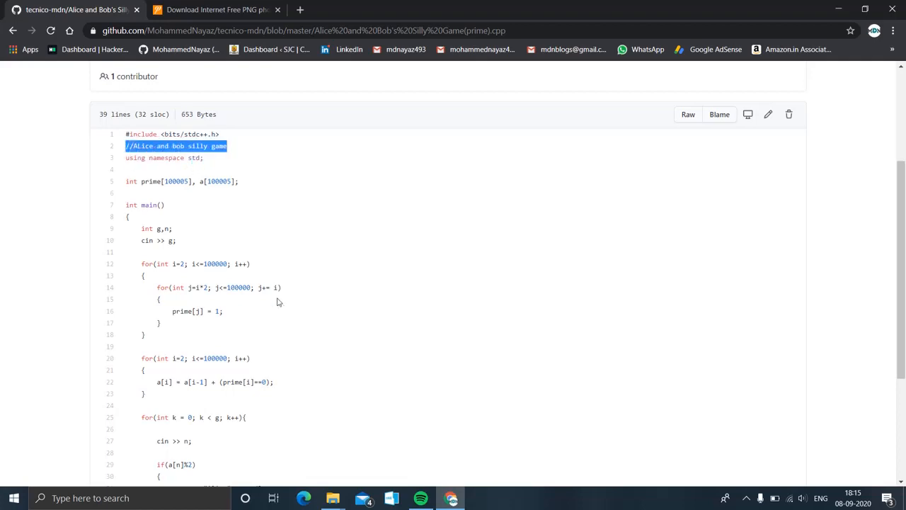
scroll(421, 305, "up", 3)
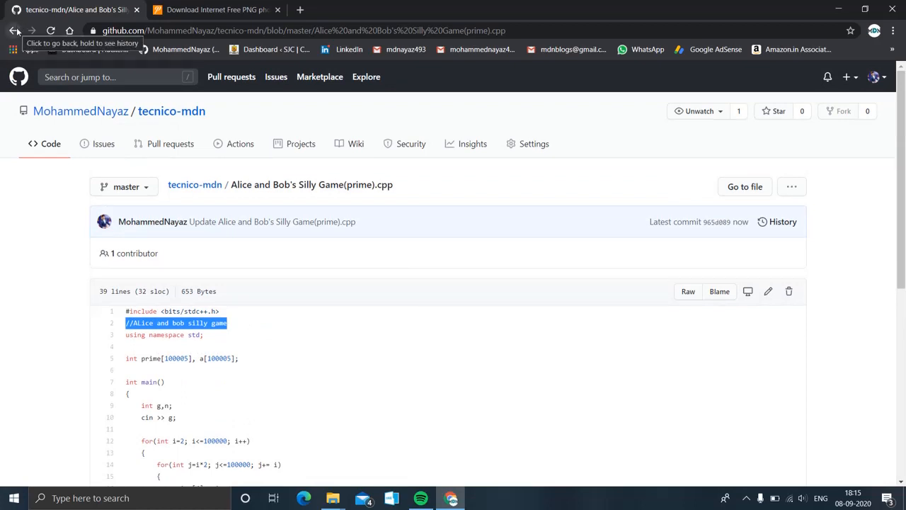
left_click(789, 188)
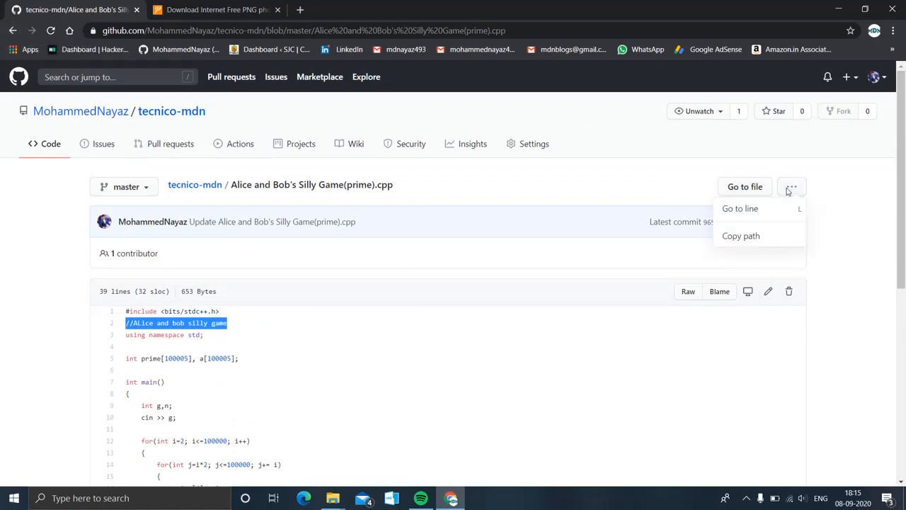
left_click(741, 238)
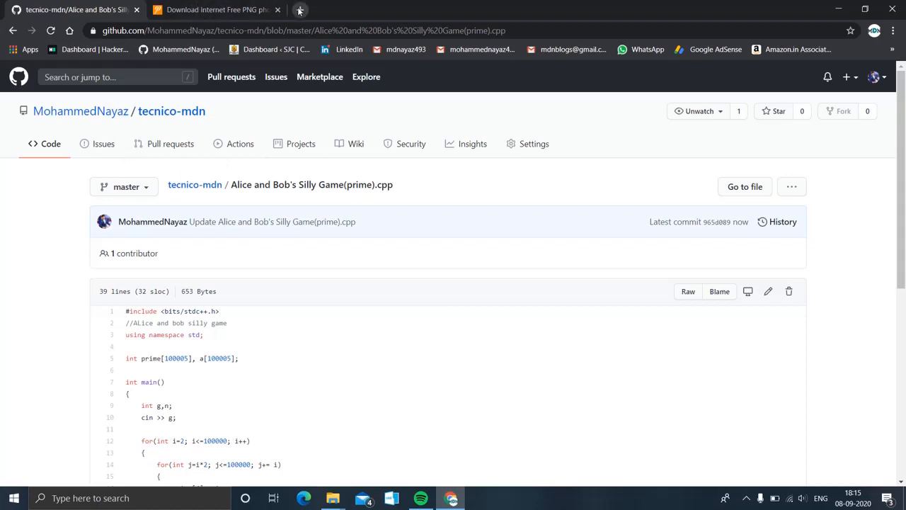
left_click(406, 50)
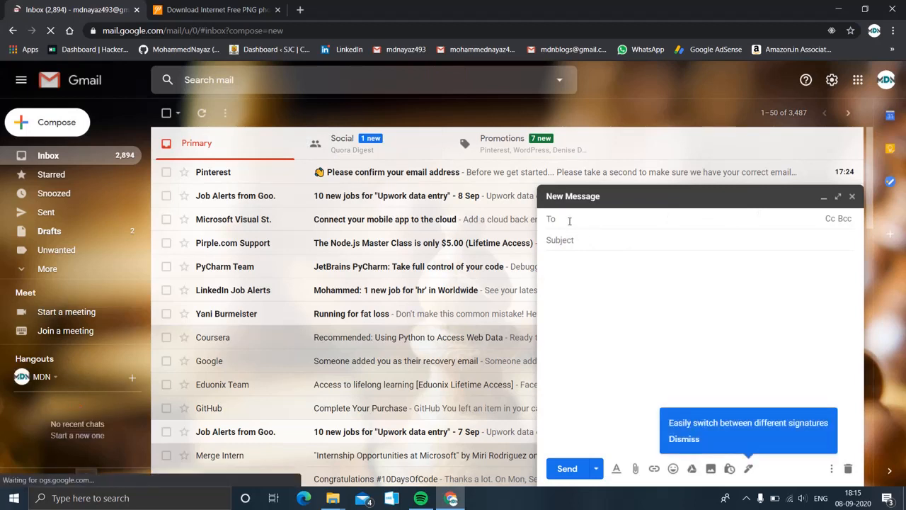
Send your own contact an email whose subject is the pasted path Alice and Bob's Silly Game(prime).cpp.
type("mdn")
left_click(581, 240)
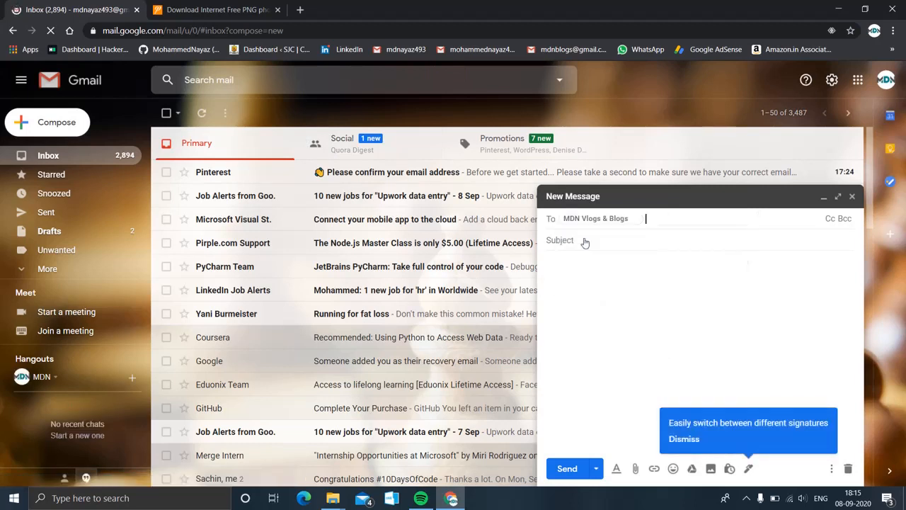
left_click(582, 239)
key("ctrl+v")
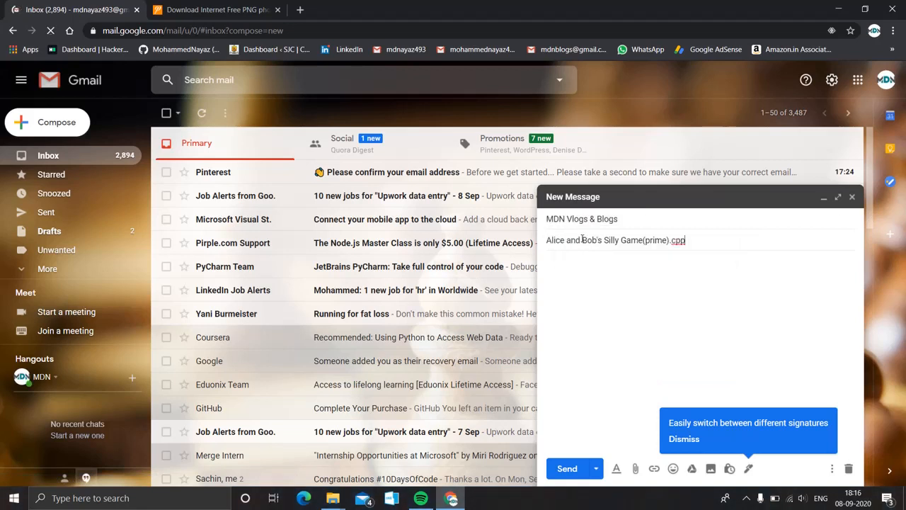
key("ctrl+shift+Left")
key("ctrl+shift+Left")
key("ctrl+shift+Left")
key("ctrl+shift+Left")
key("ctrl+shift+Left")
key("ctrl+shift+Left")
key("ctrl+shift+Left")
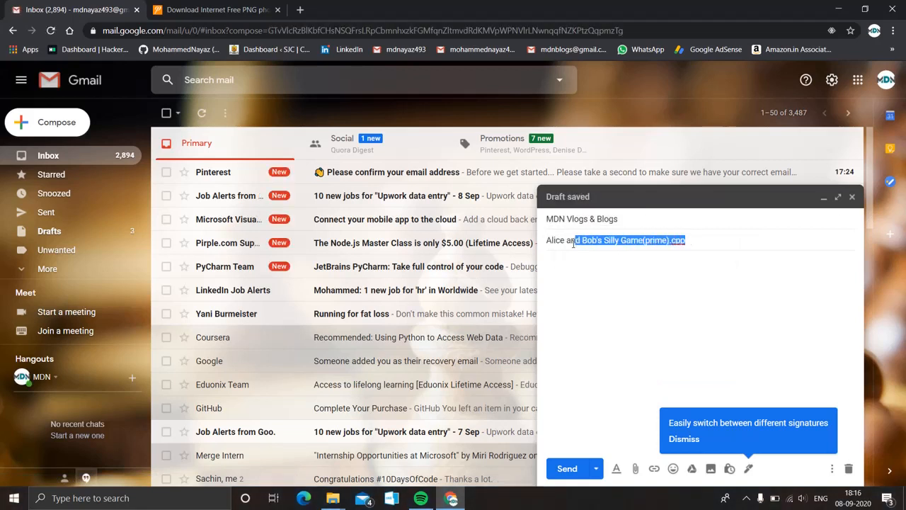
left_click(569, 467)
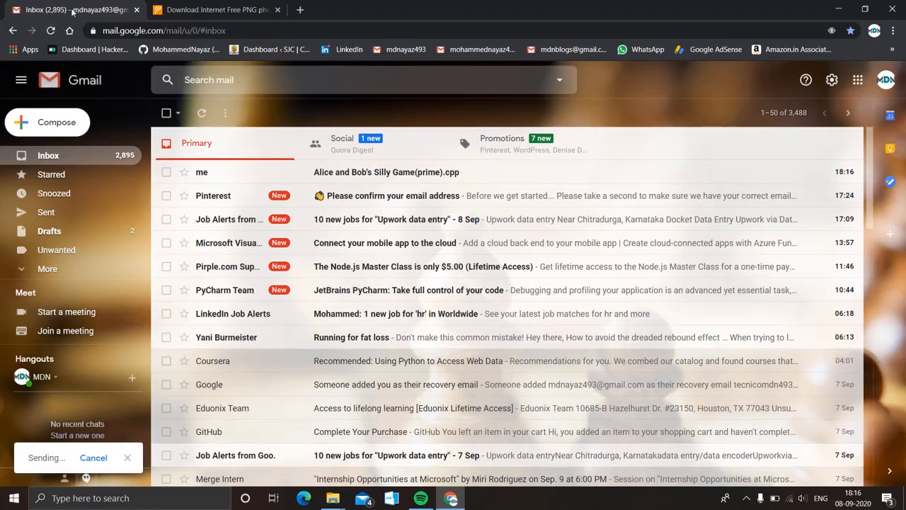
left_click(13, 31)
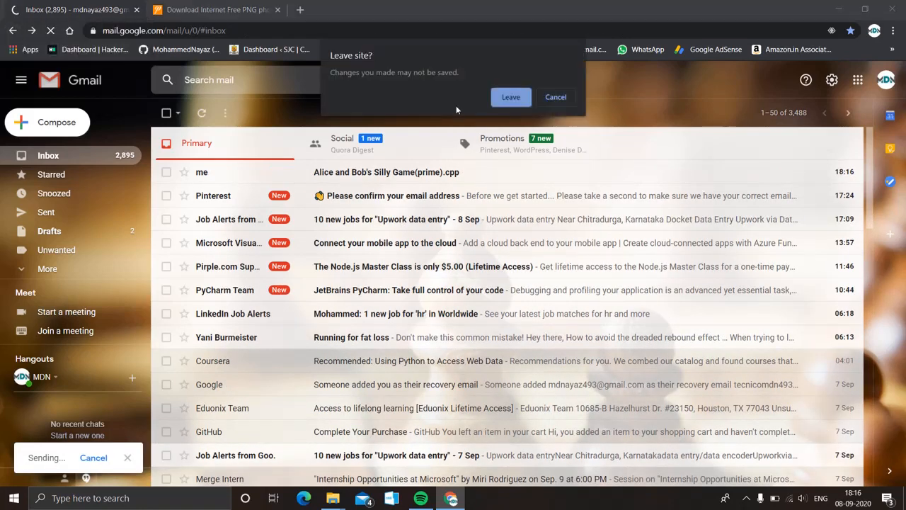
Leave Gmail and step back through GitHub history to the Create a new repository page.
left_click(512, 97)
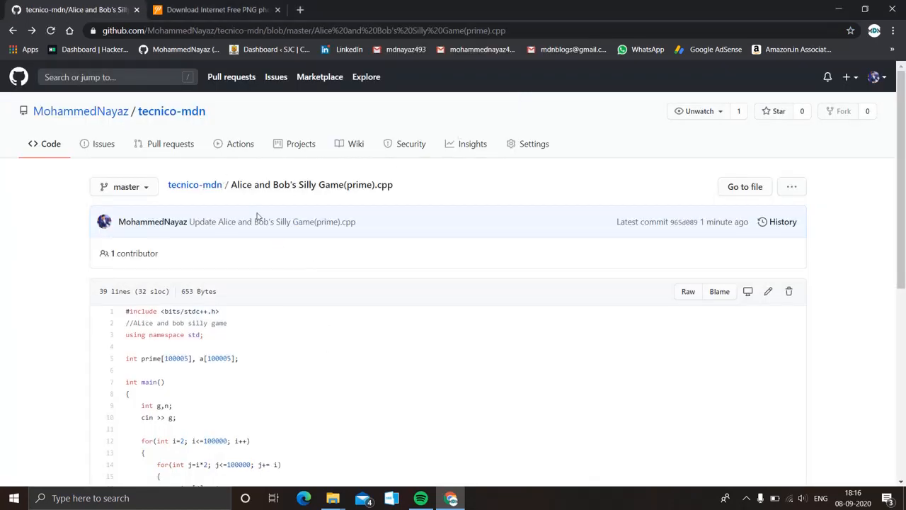
left_click(12, 31)
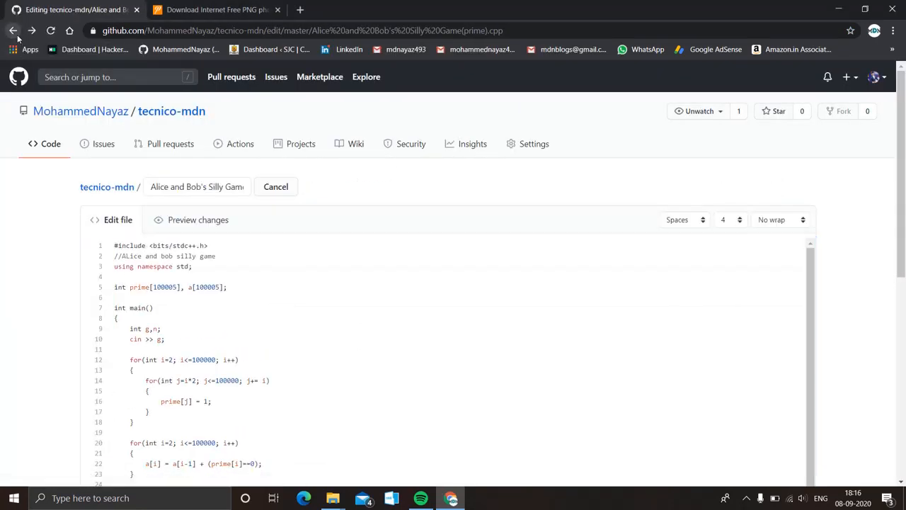
left_click(12, 32)
left_click(15, 34)
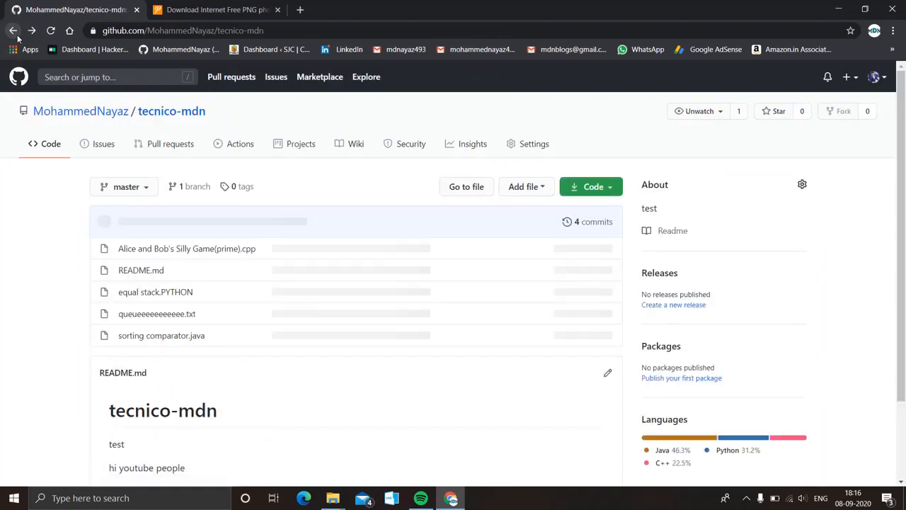
left_click(16, 35)
left_click(17, 36)
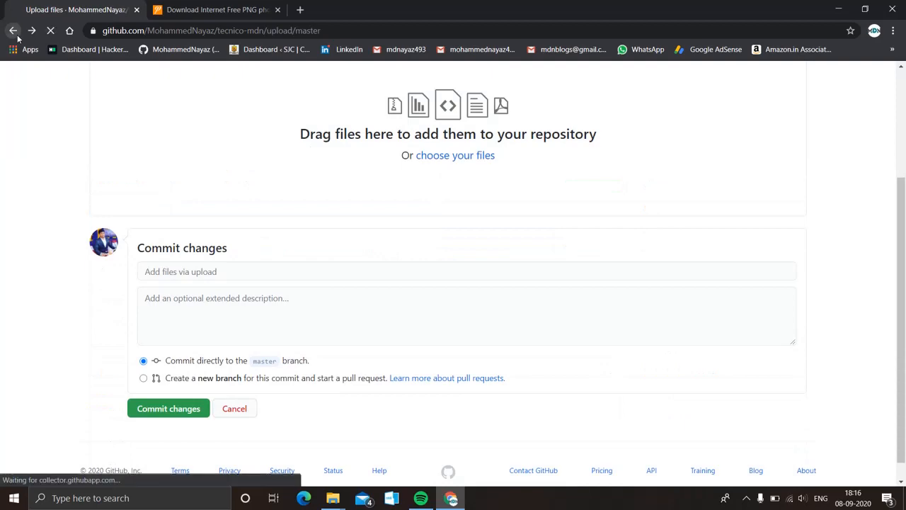
left_click(16, 35)
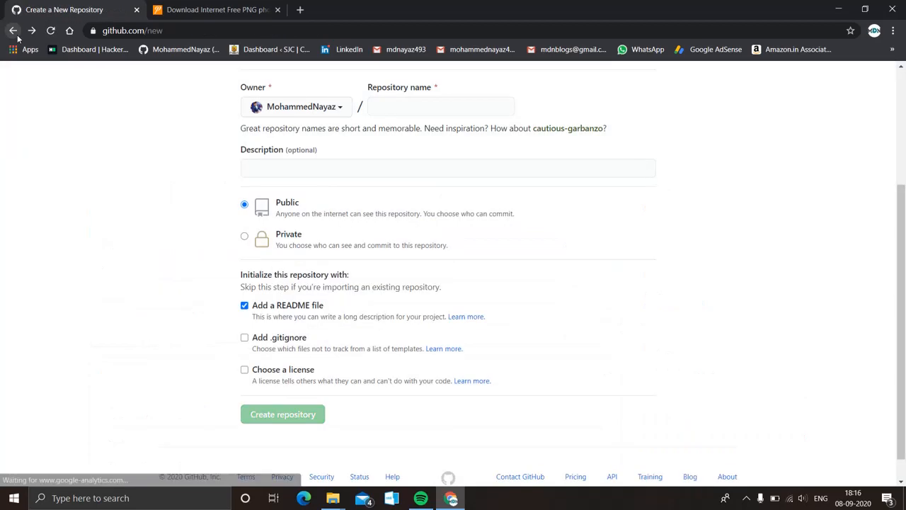
left_click(15, 36)
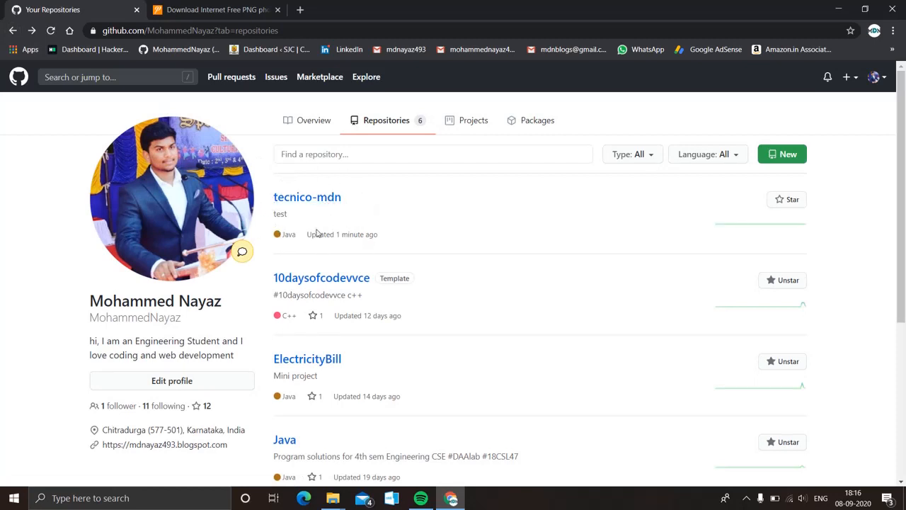
Go to your GitHub profile page through the account avatar menu.
scroll(346, 256, "down", 1)
scroll(346, 256, "down", 4)
scroll(463, 289, "up", 4)
left_click(882, 79)
left_click(821, 164)
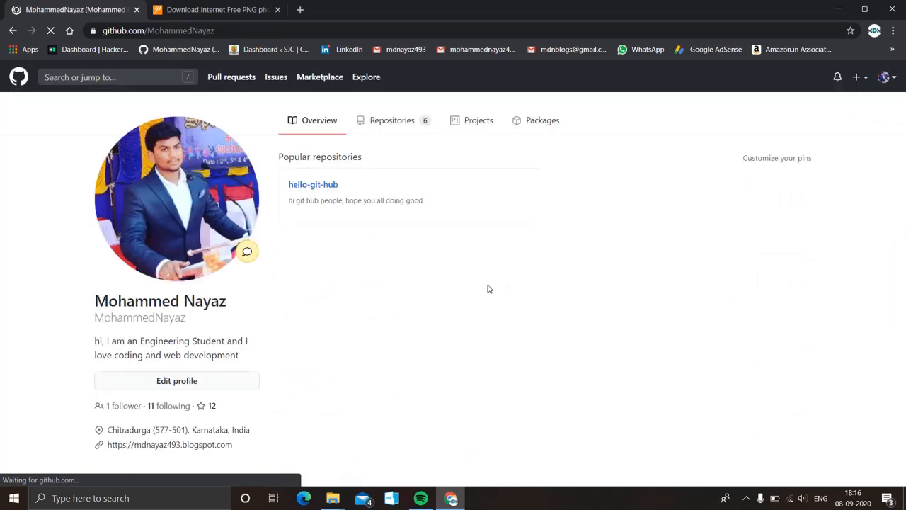
Review the contribution graph showing 39 contributions this year, then close the browser.
scroll(487, 289, "down", 1)
scroll(487, 289, "up", 1)
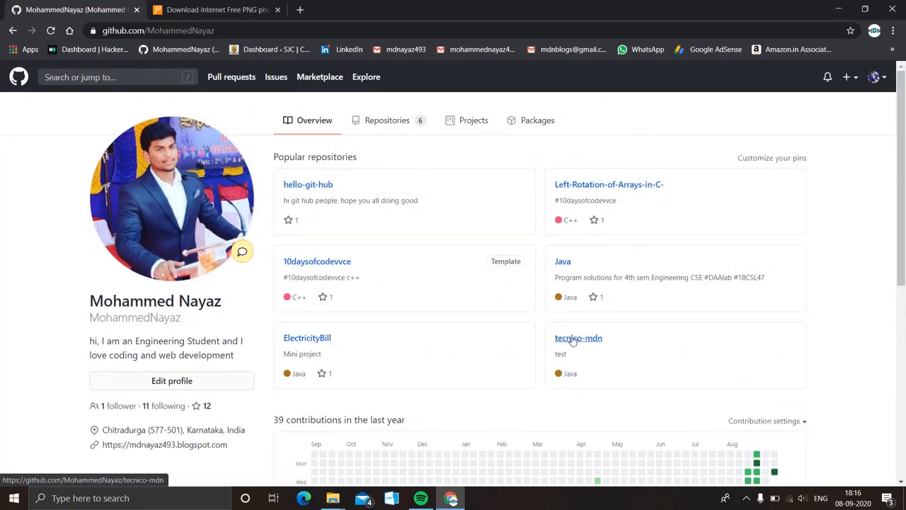
scroll(616, 366, "down", 3)
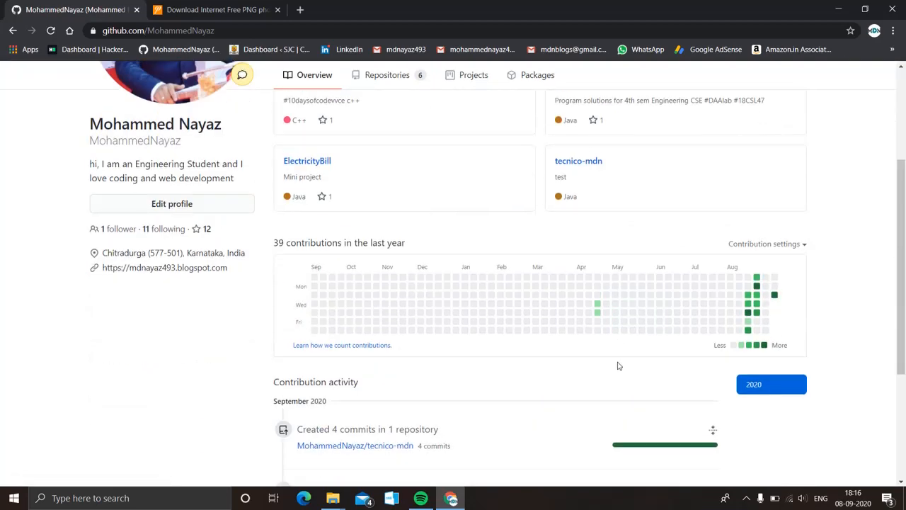
mouse_move(775, 297)
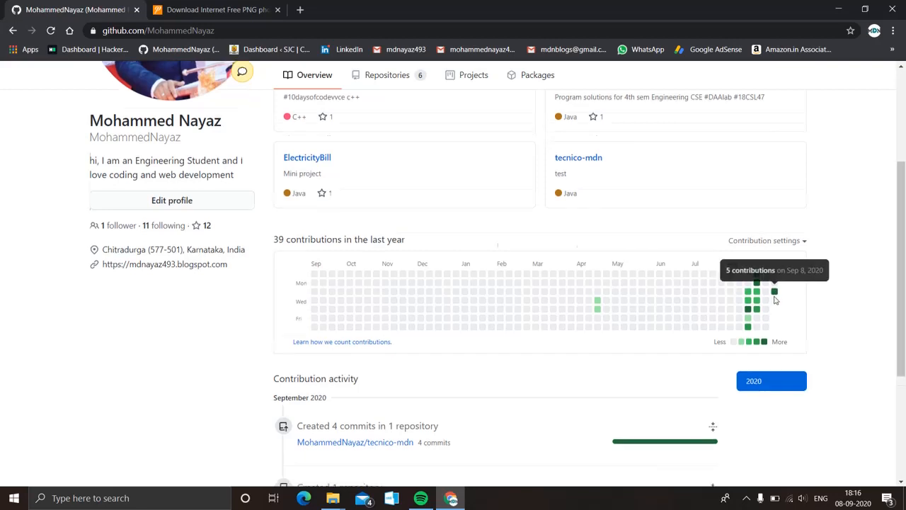
scroll(774, 300, "down", 3)
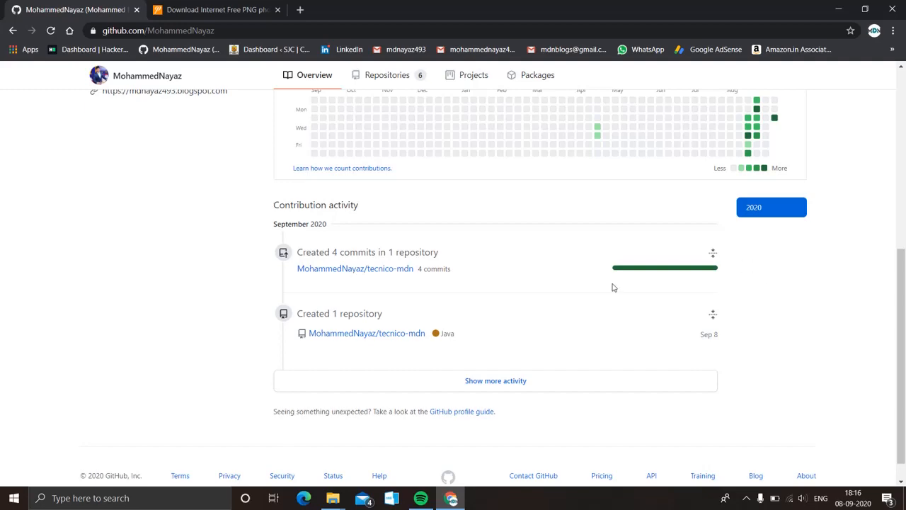
scroll(593, 309, "up", 4)
scroll(593, 308, "up", 1)
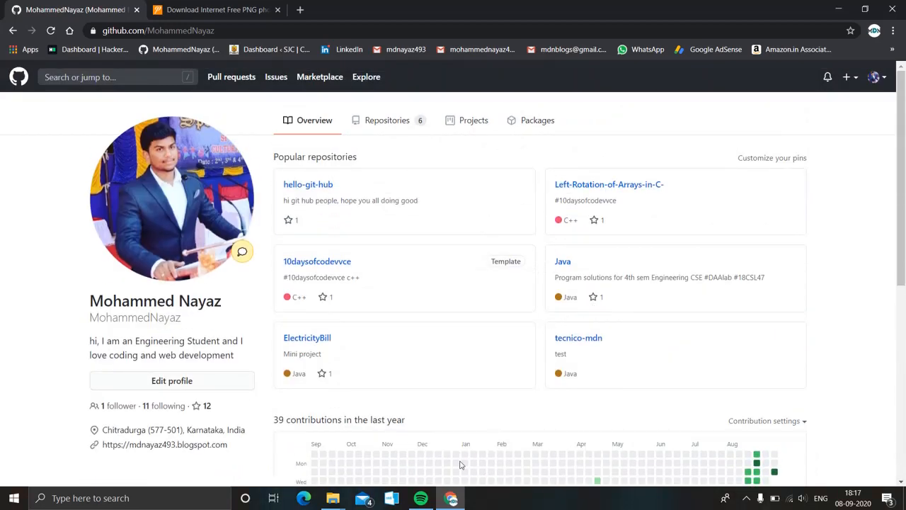
left_click(891, 9)
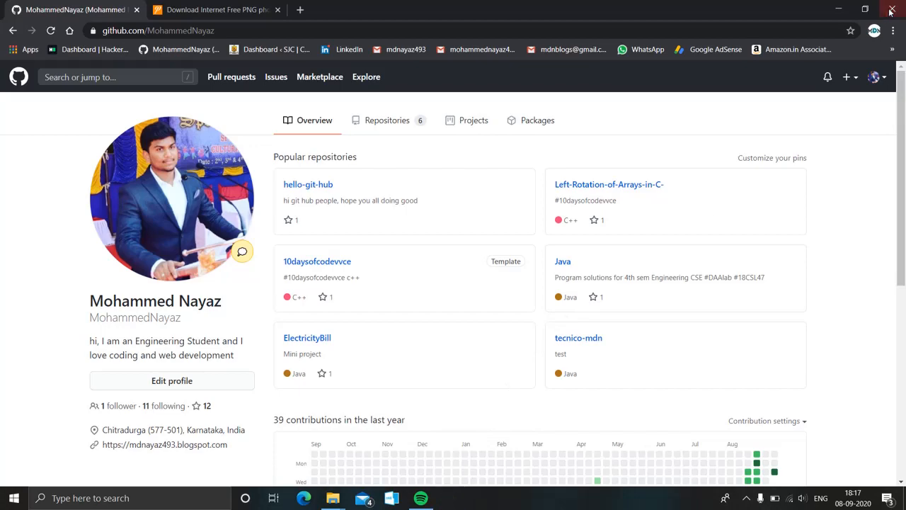